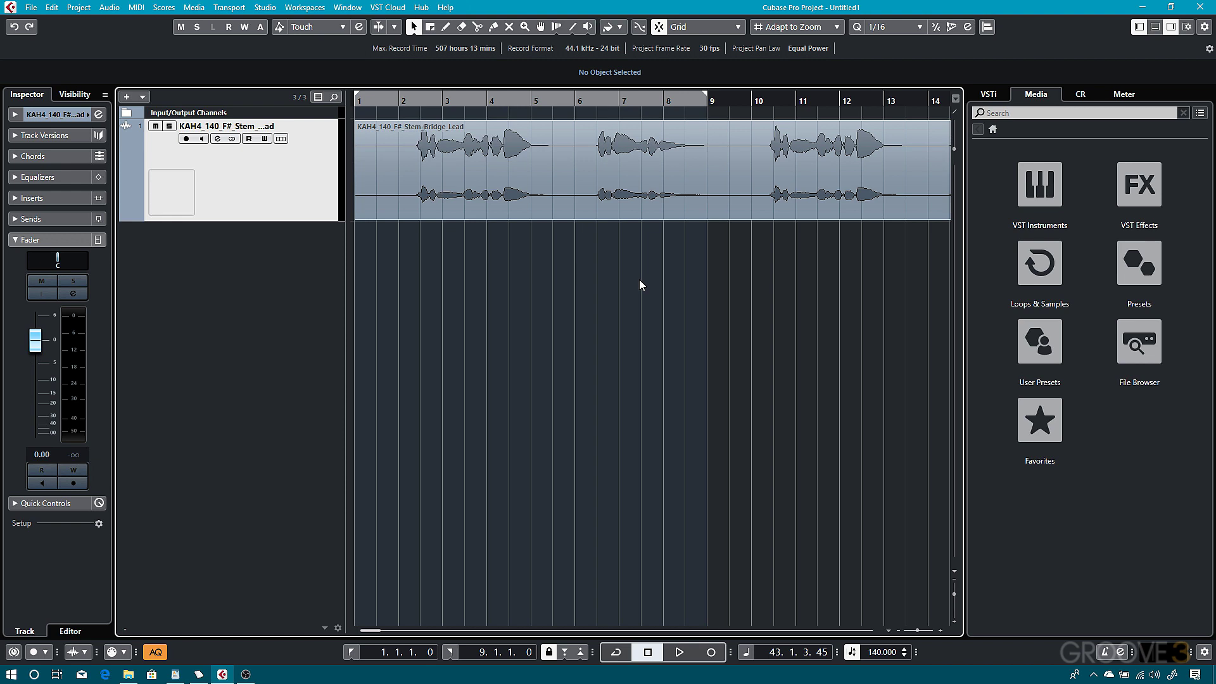
Open the KAH4_140_F#_Stem_Bridge_Lead vocal event in the lower-zone Sample Editor
{"action": "double_click", "coordinate": [620, 176]}
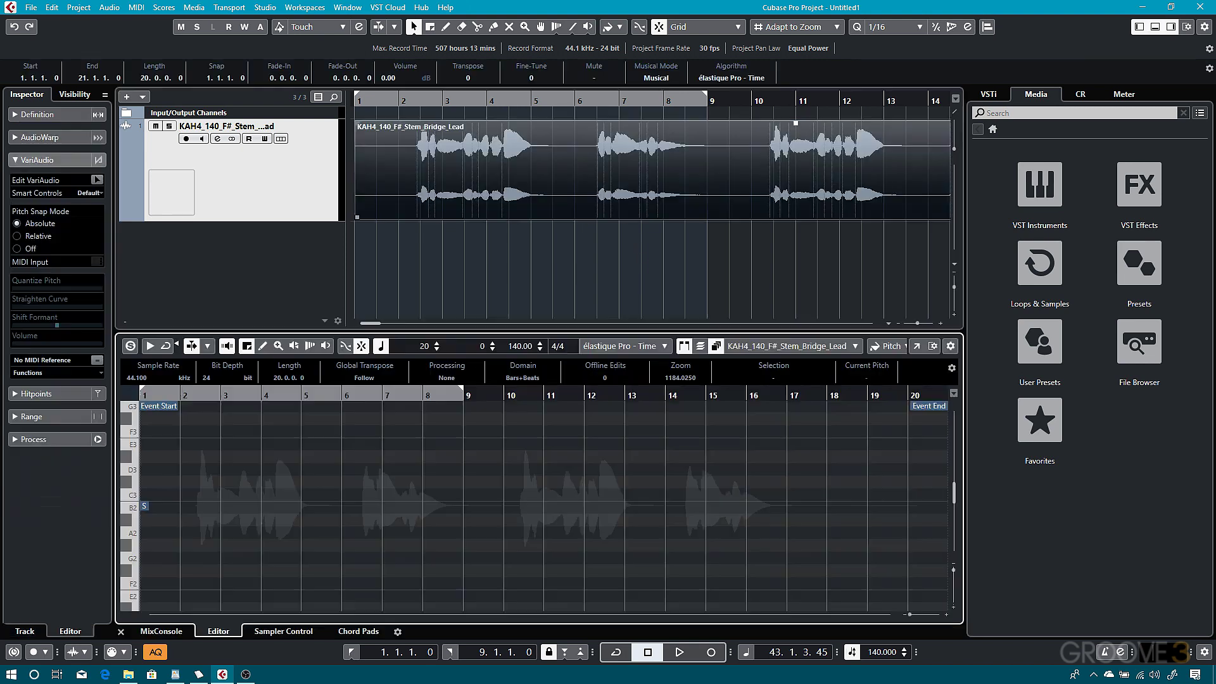
{"action": "left_click", "coordinate": [23, 161]}
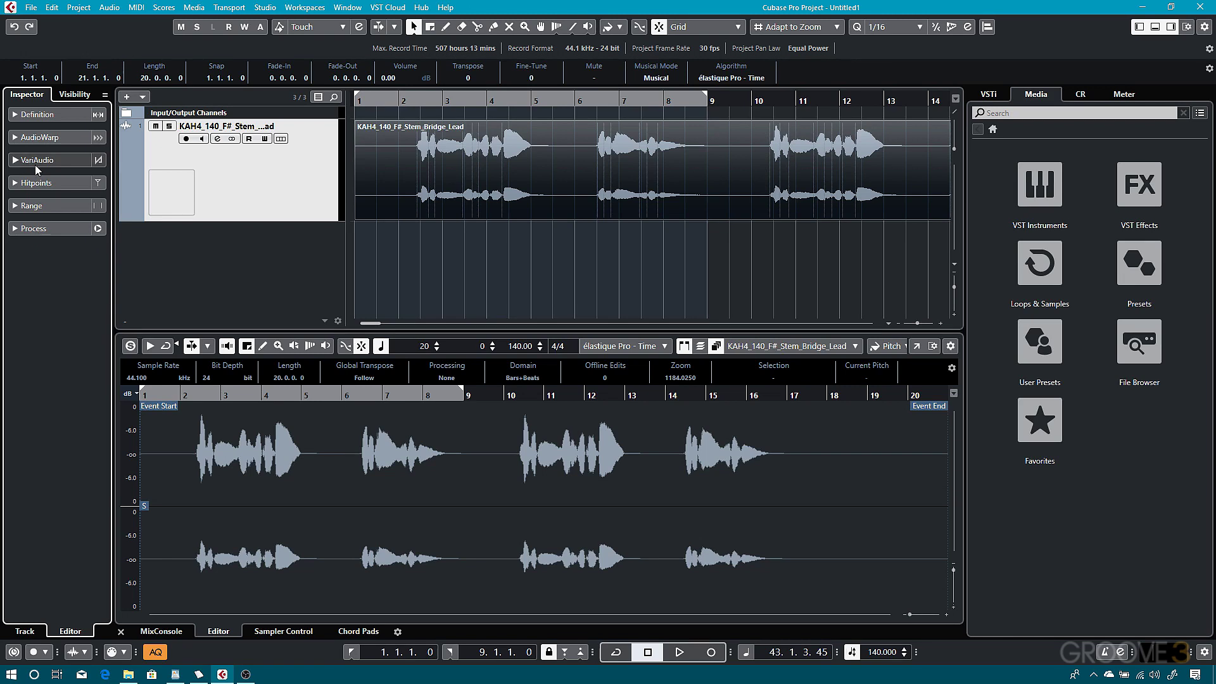
Analyse the vocal into VariAudio pitch segments, zoom in and play from the start
{"action": "left_click", "coordinate": [29, 161]}
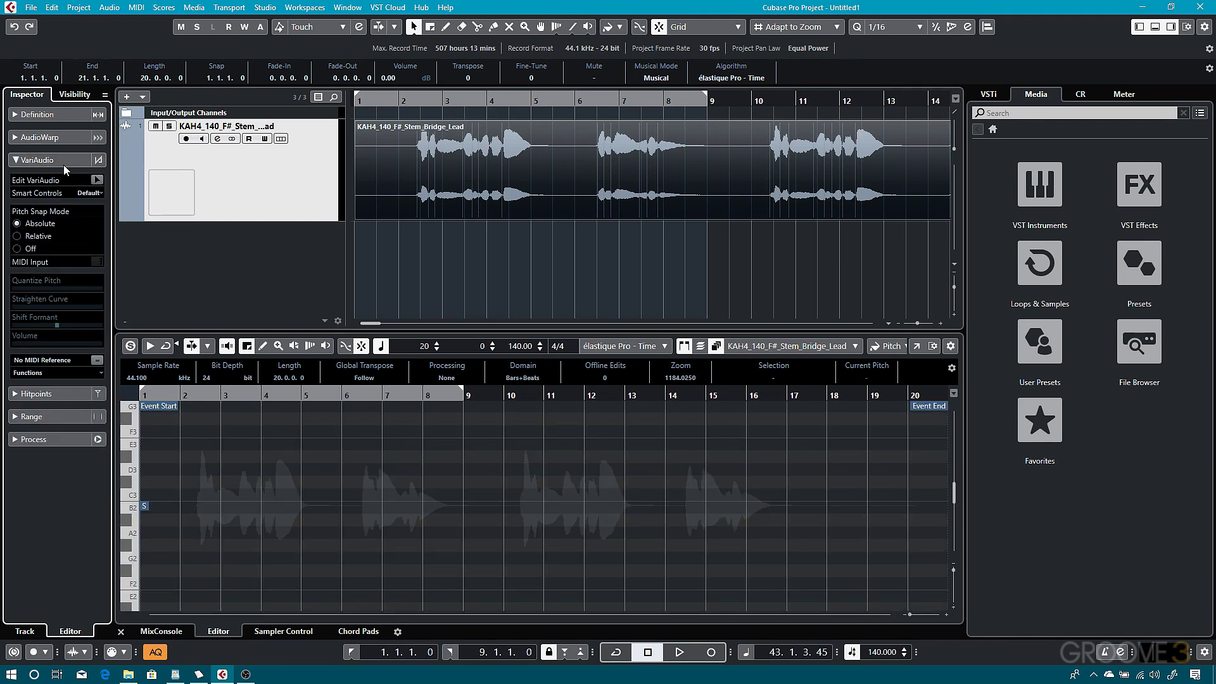
{"action": "left_click", "coordinate": [97, 181]}
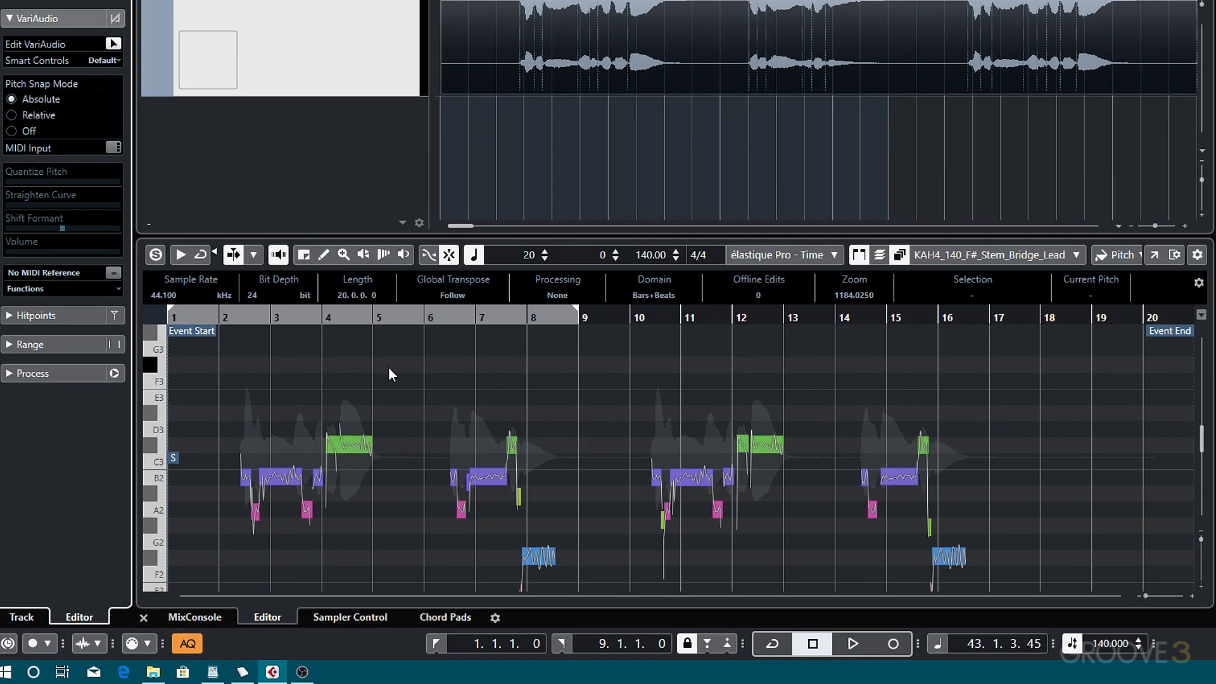
{"action": "key", "text": "h"}
{"action": "key", "text": "h"}
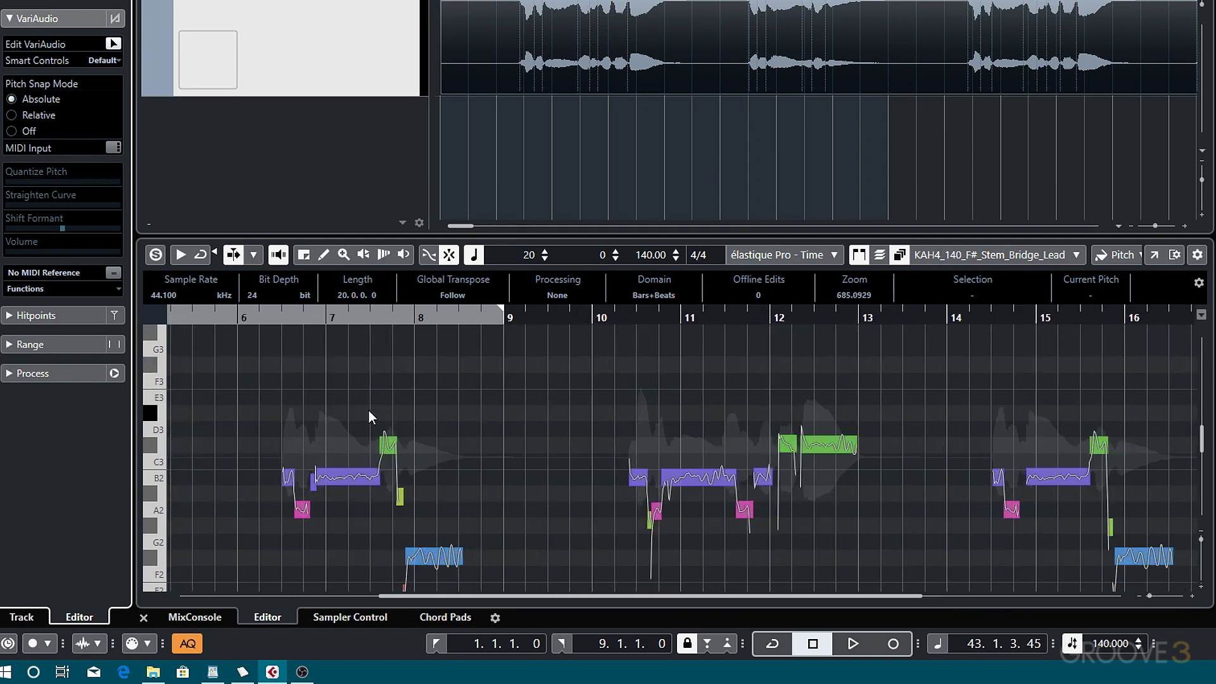
{"action": "key", "text": "Home"}
{"action": "key", "text": "space"}
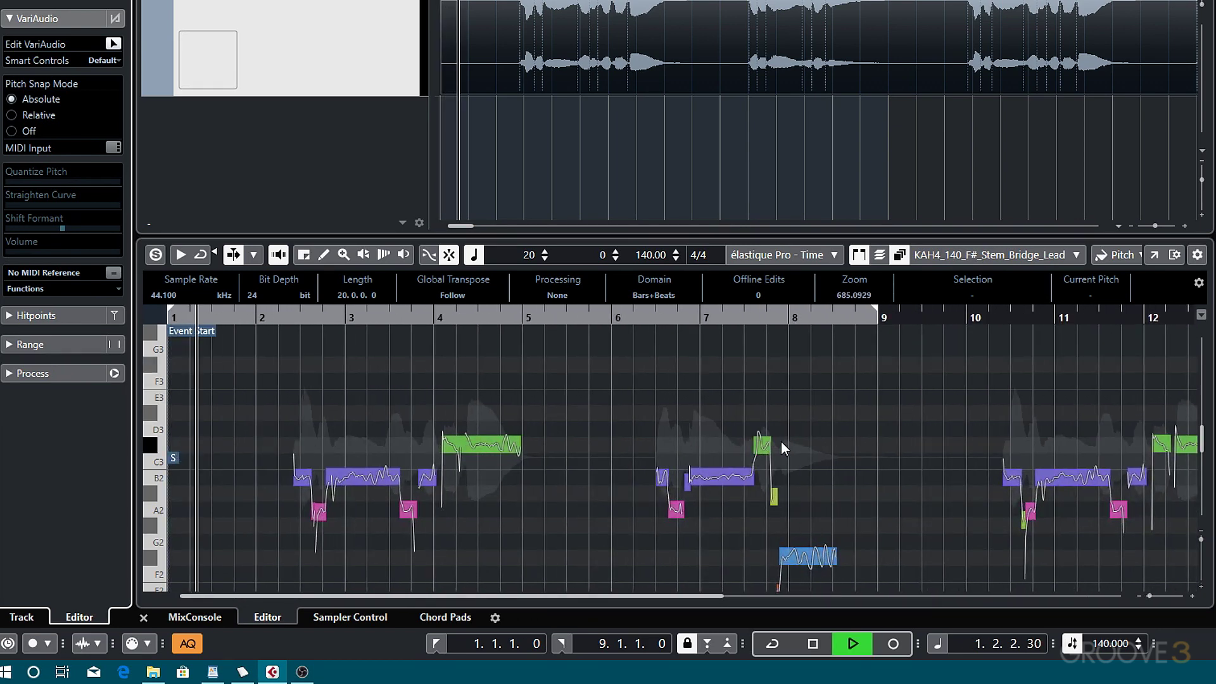
Loop playback over bars 2 to 9 (2.2.1.0 to 9.1.1.0) with Cycle enabled
{"action": "left_click", "coordinate": [283, 317], "text": "ctrl"}
{"action": "key", "text": "f"}
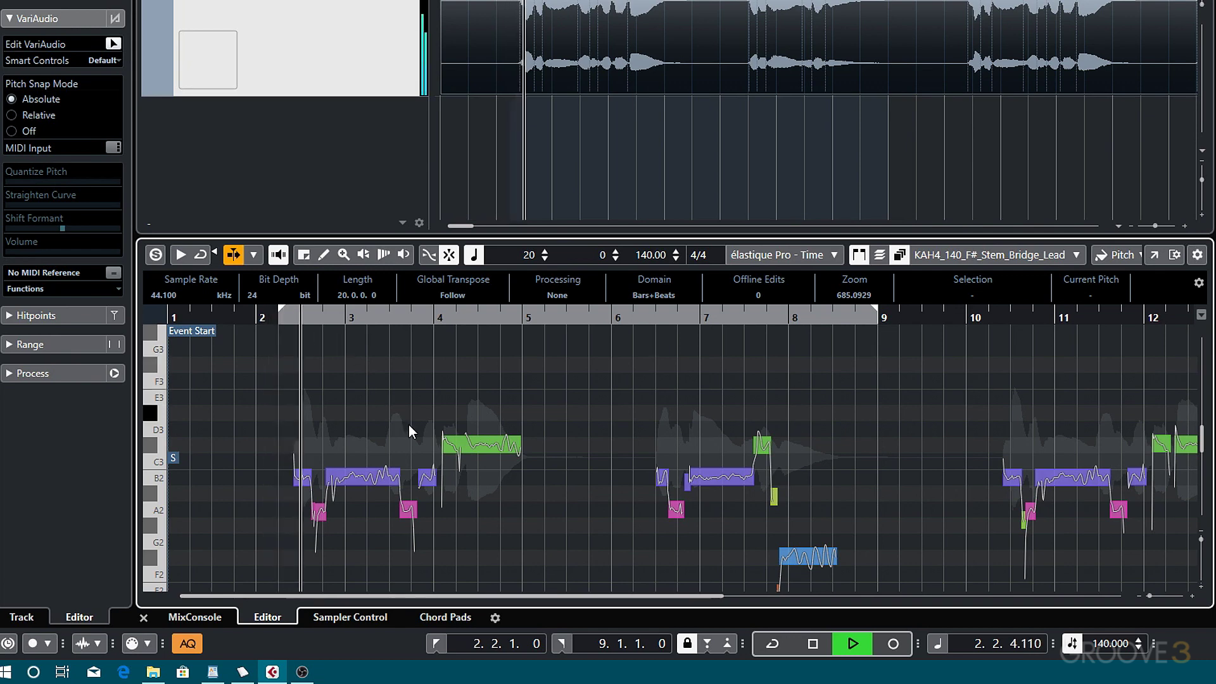
{"action": "key", "text": "h"}
{"action": "key", "text": "h"}
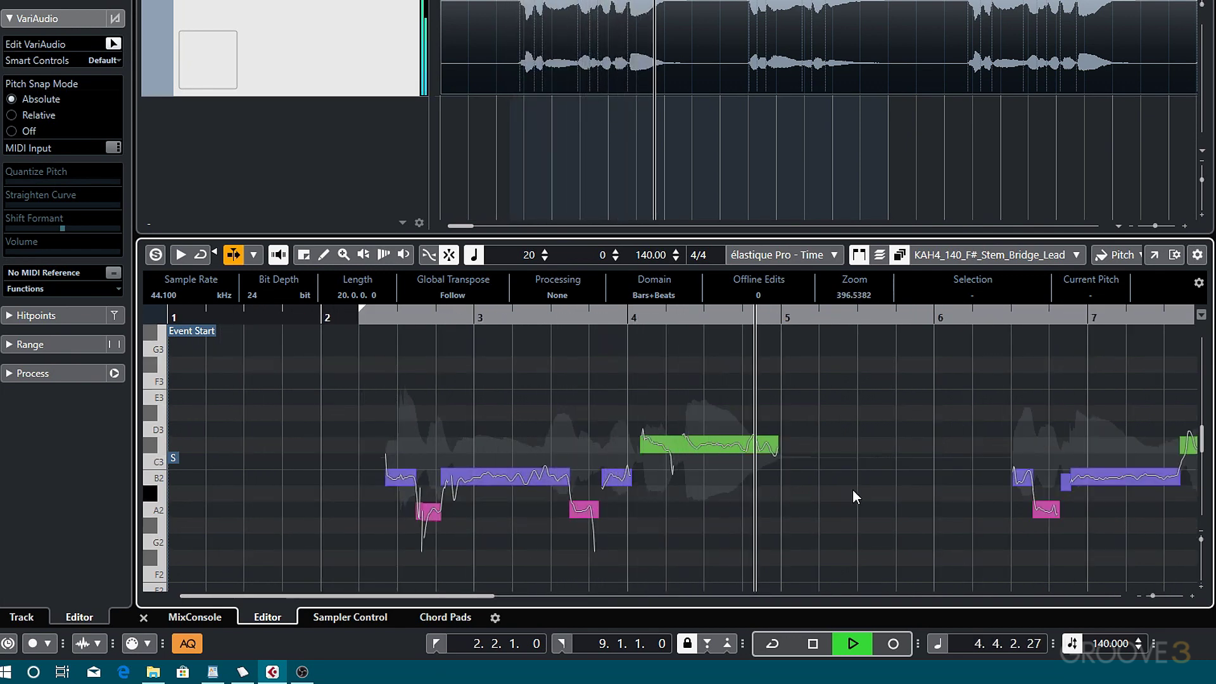
{"action": "key", "text": "space"}
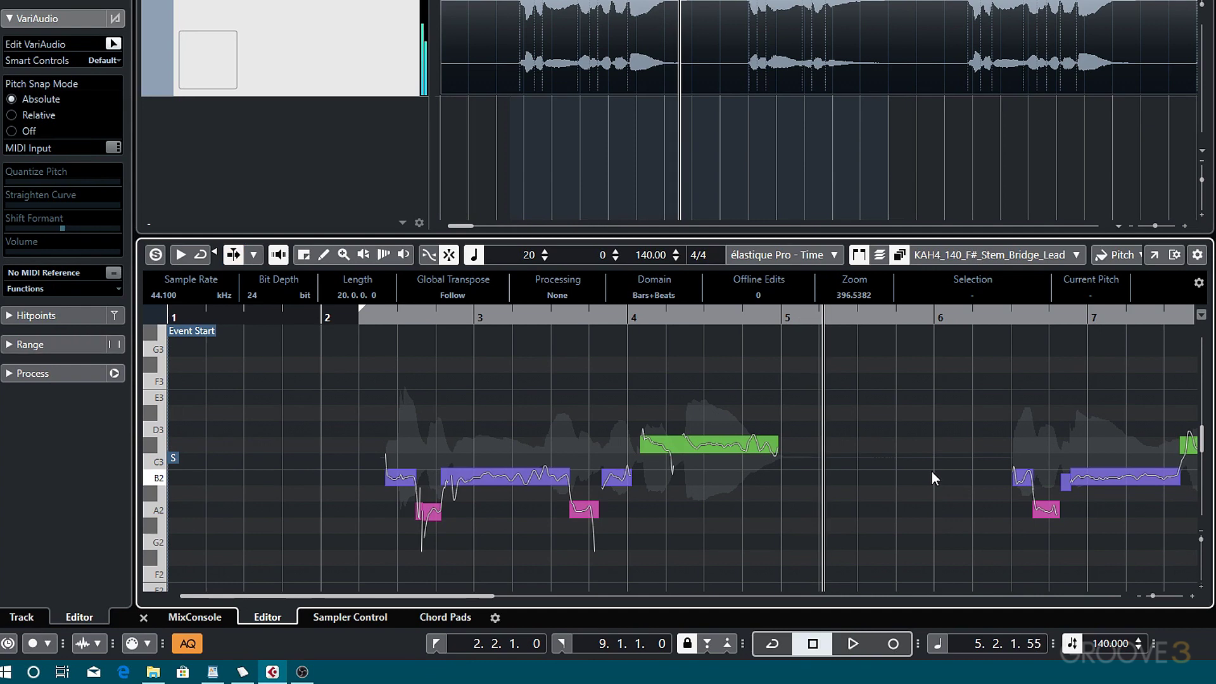
{"action": "left_click", "coordinate": [1006, 315]}
{"action": "key", "text": "space"}
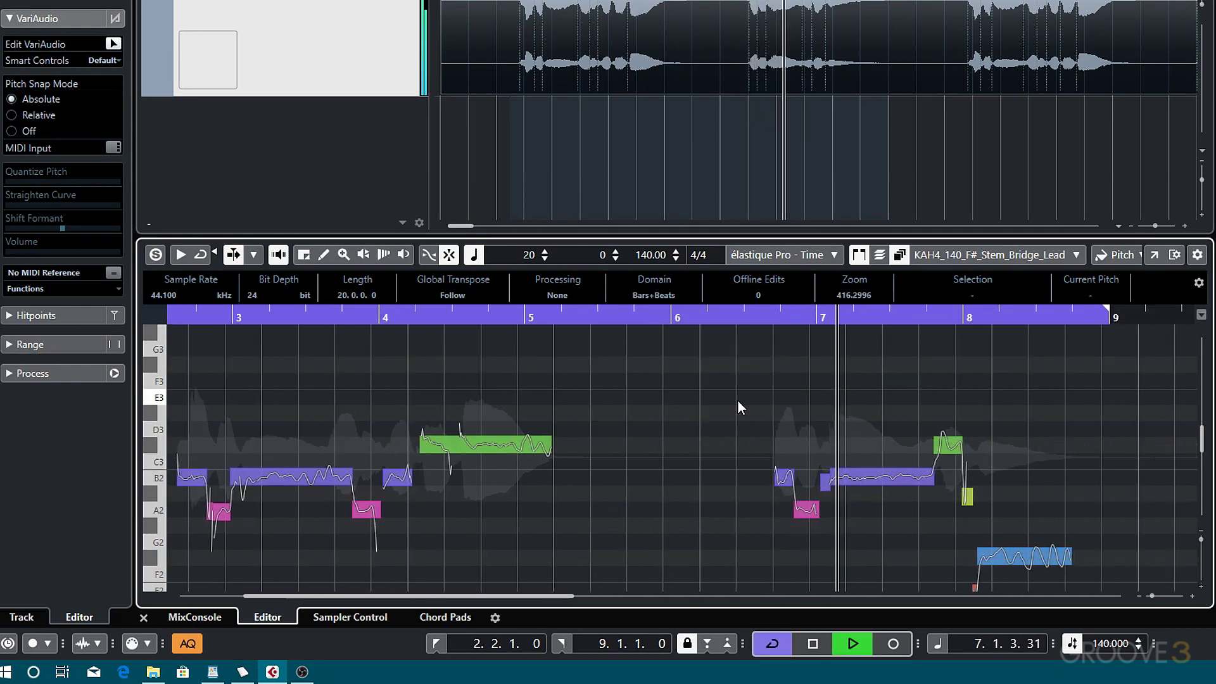
{"action": "scroll", "coordinate": [739, 407], "scroll_direction": "right", "scroll_amount": 2}
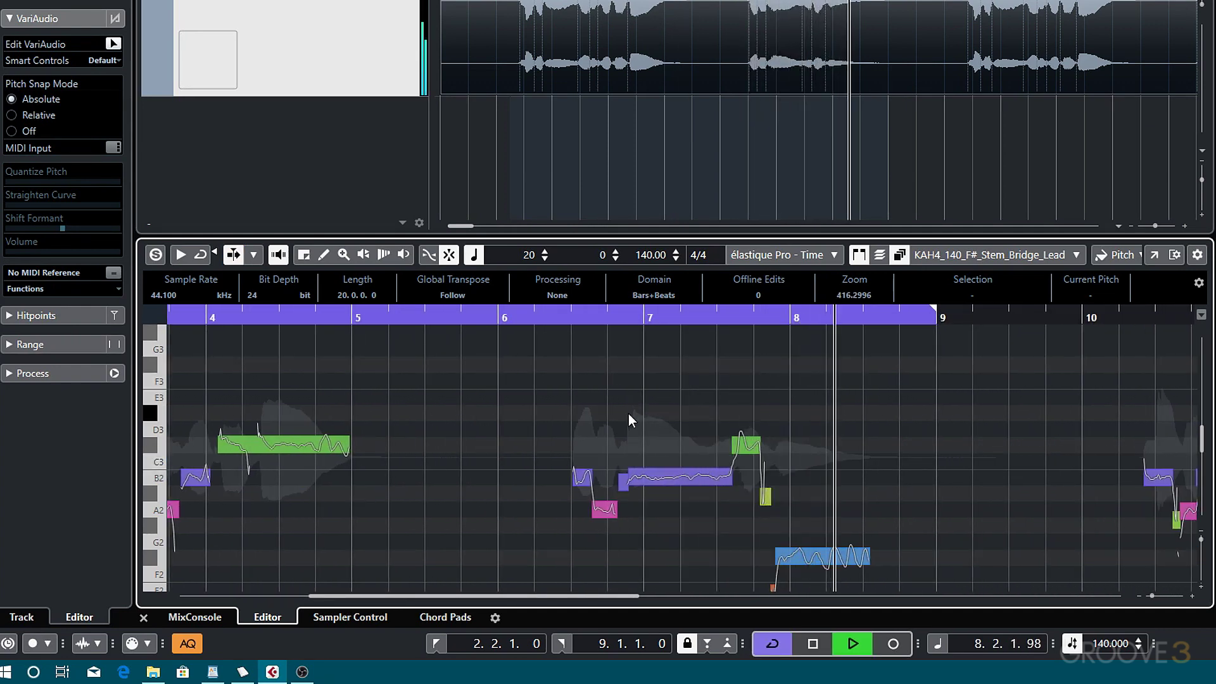
Drag the first B2 note up to E3 and the long B2 note up to C#3
{"action": "key", "text": "space"}
{"action": "scroll", "coordinate": [468, 392], "scroll_direction": "left", "scroll_amount": 4}
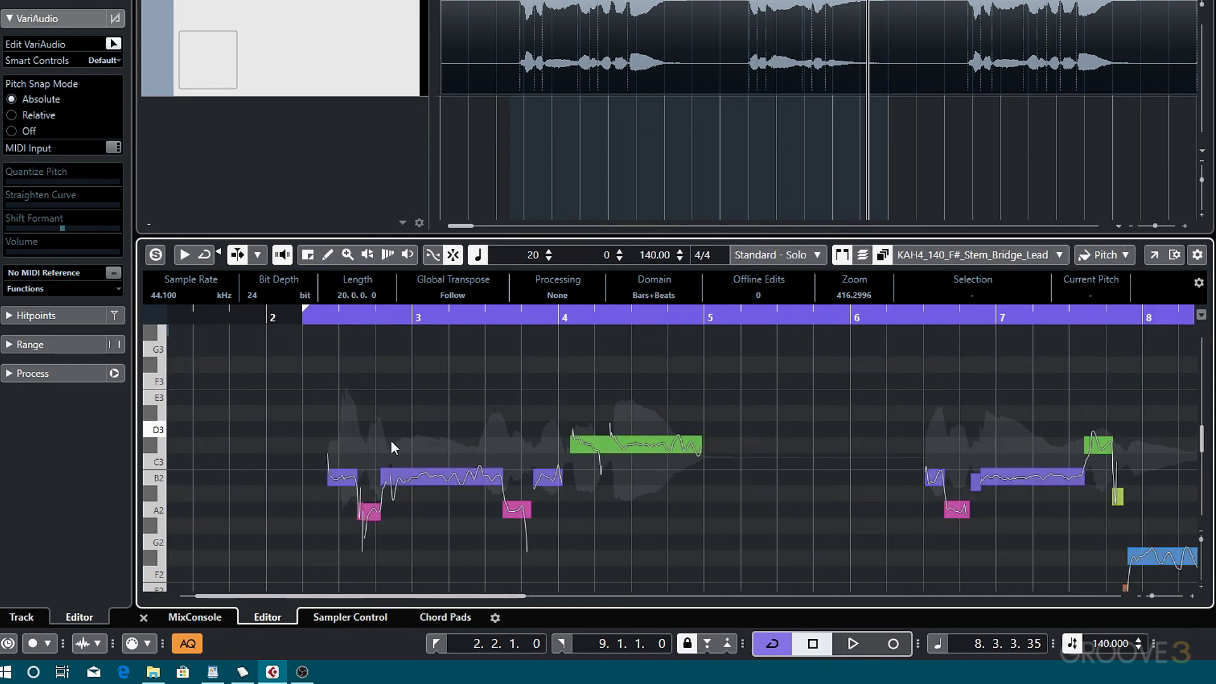
{"action": "mouse_move", "coordinate": [342, 483]}
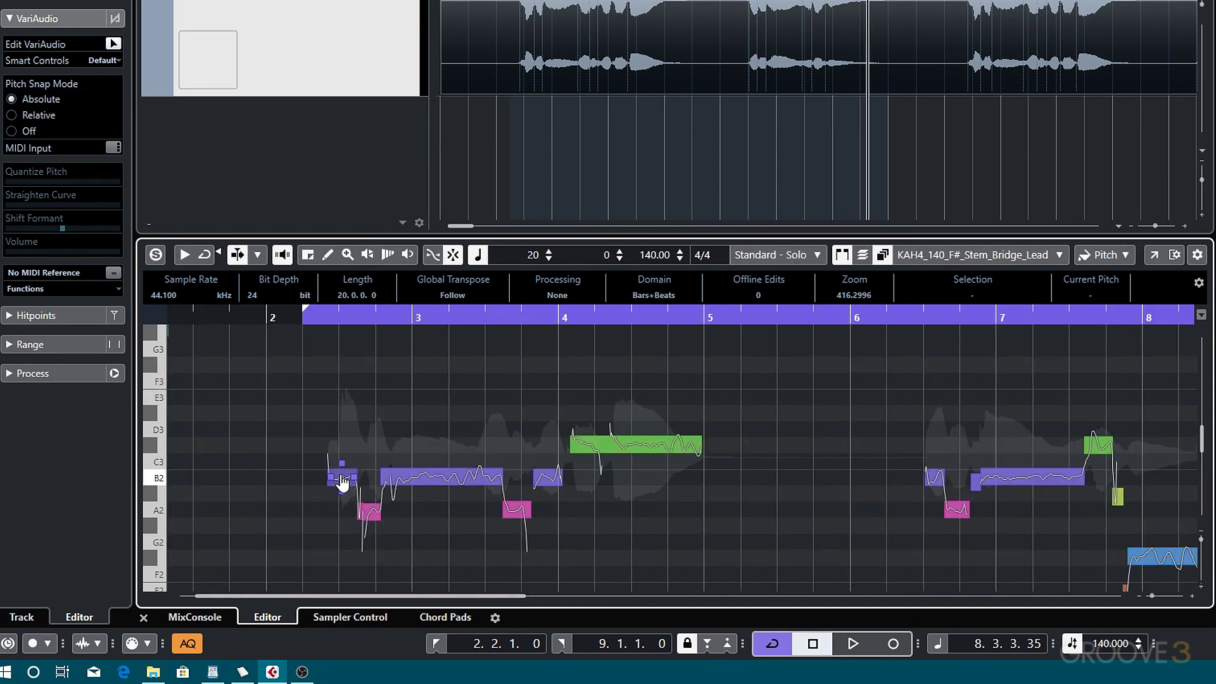
{"action": "left_click_drag", "start_coordinate": [341, 482], "coordinate": [350, 409]}
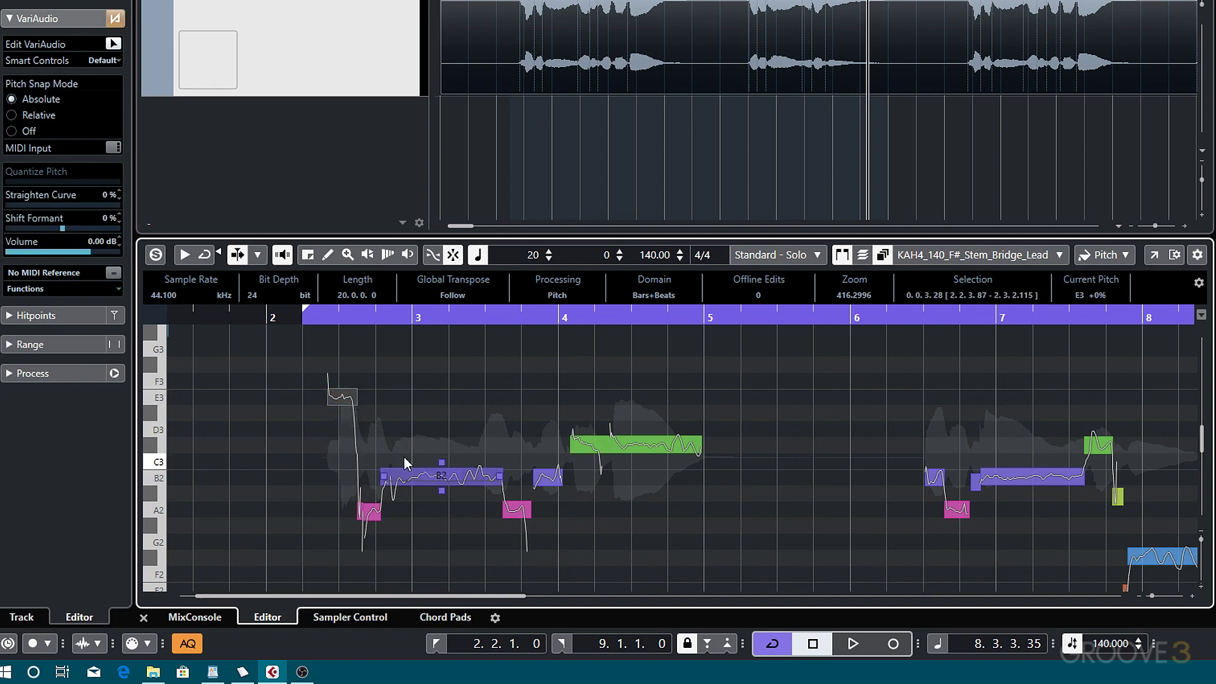
{"action": "left_click_drag", "start_coordinate": [411, 468], "coordinate": [408, 434]}
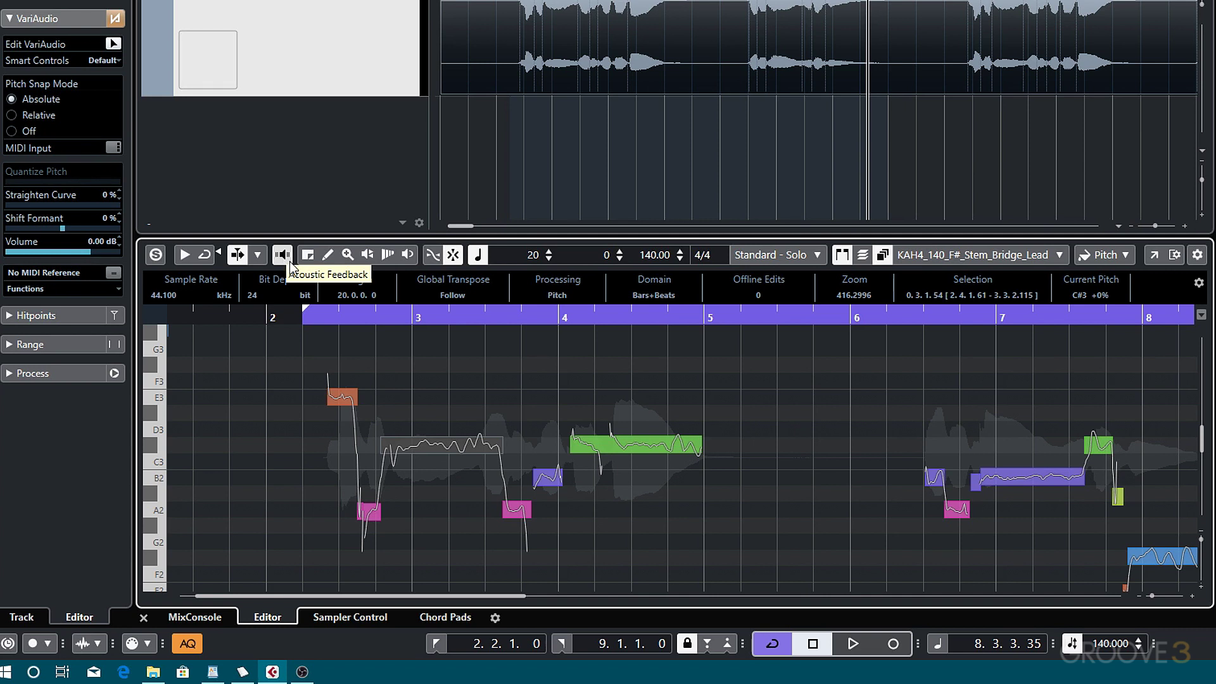
Warp the C#3 note to start later and end earlier, then audition the phrase
{"action": "key", "text": "space"}
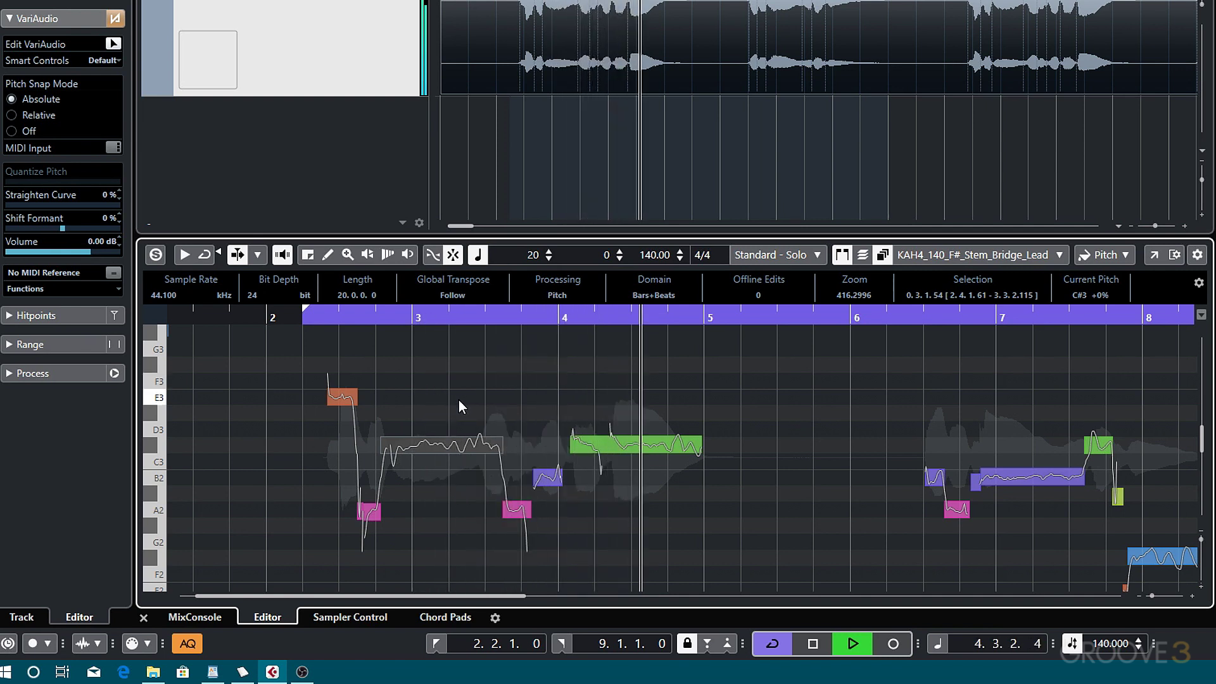
{"action": "key", "text": "space"}
{"action": "left_click", "coordinate": [395, 444]}
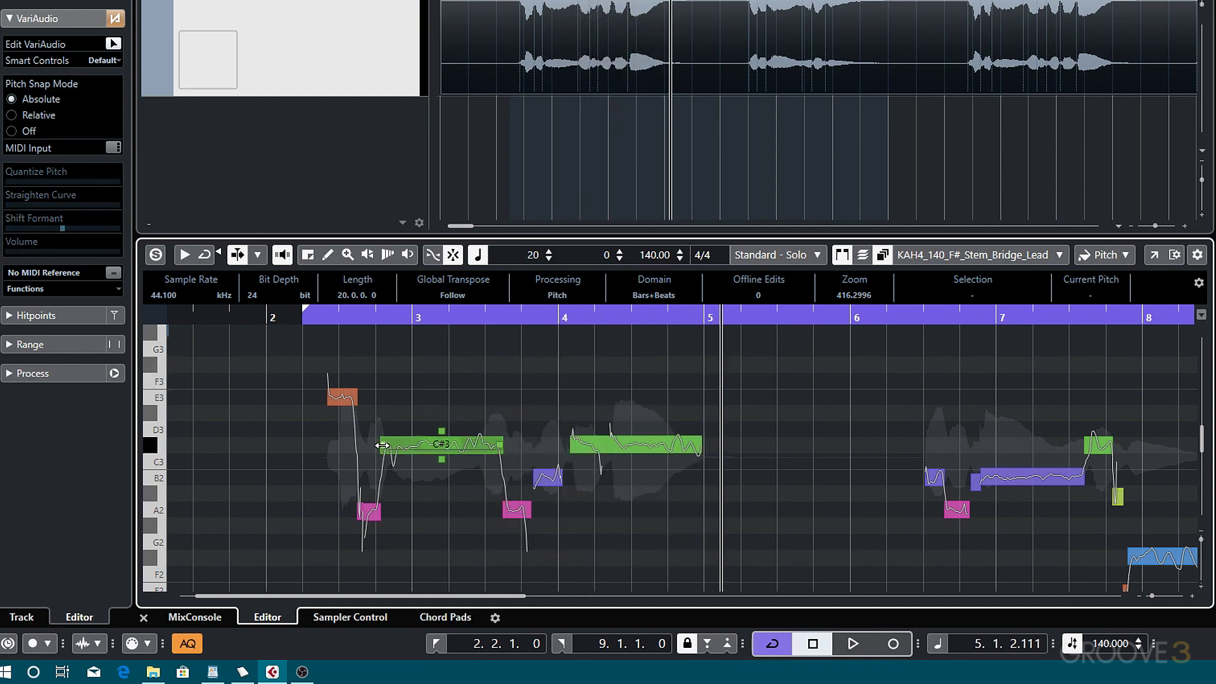
{"action": "left_click_drag", "start_coordinate": [383, 445], "coordinate": [416, 447]}
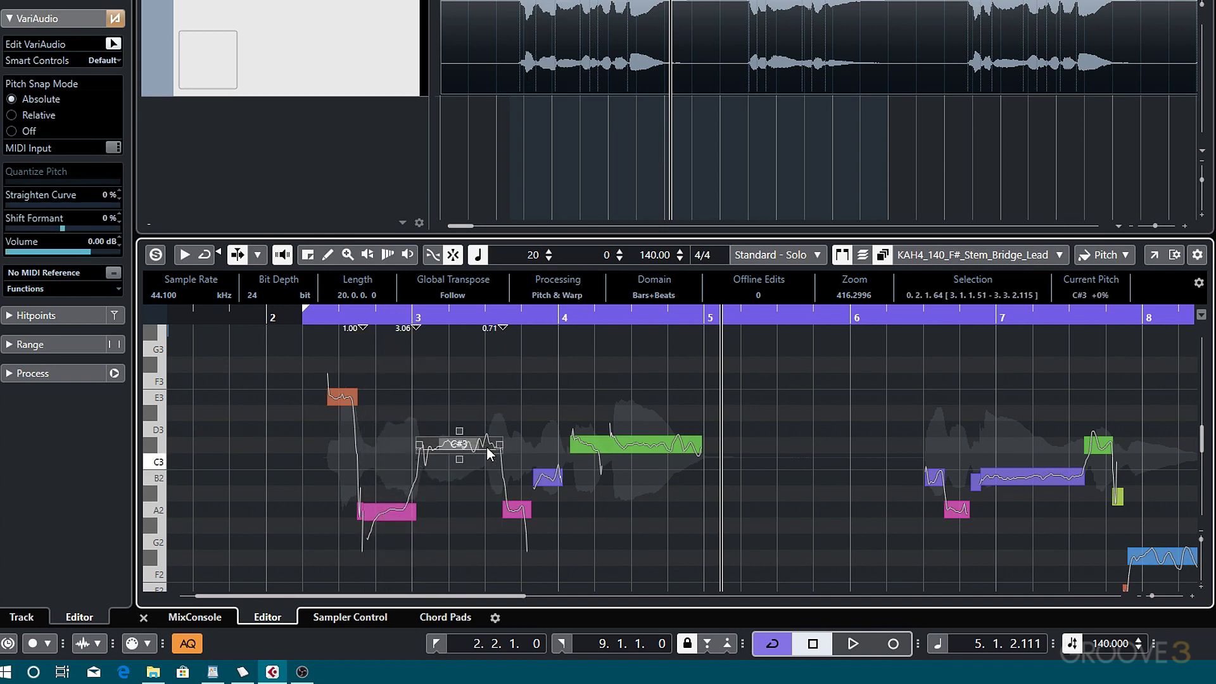
{"action": "left_click_drag", "start_coordinate": [500, 445], "coordinate": [481, 443]}
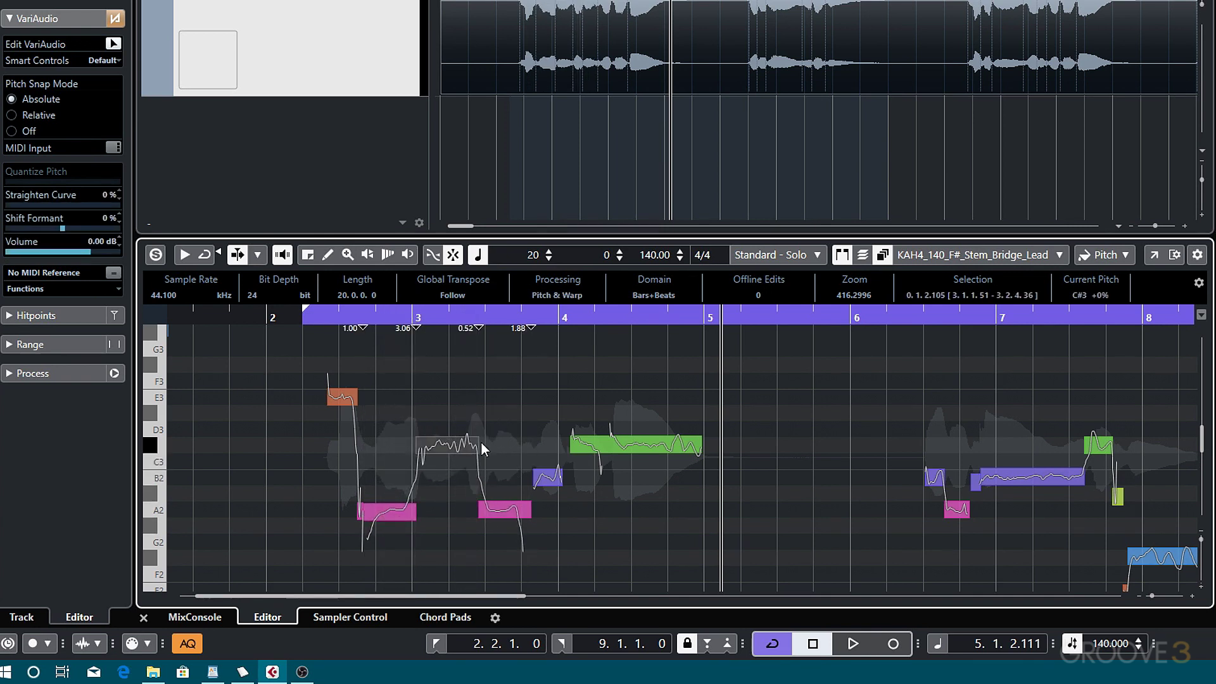
{"action": "key", "text": "space"}
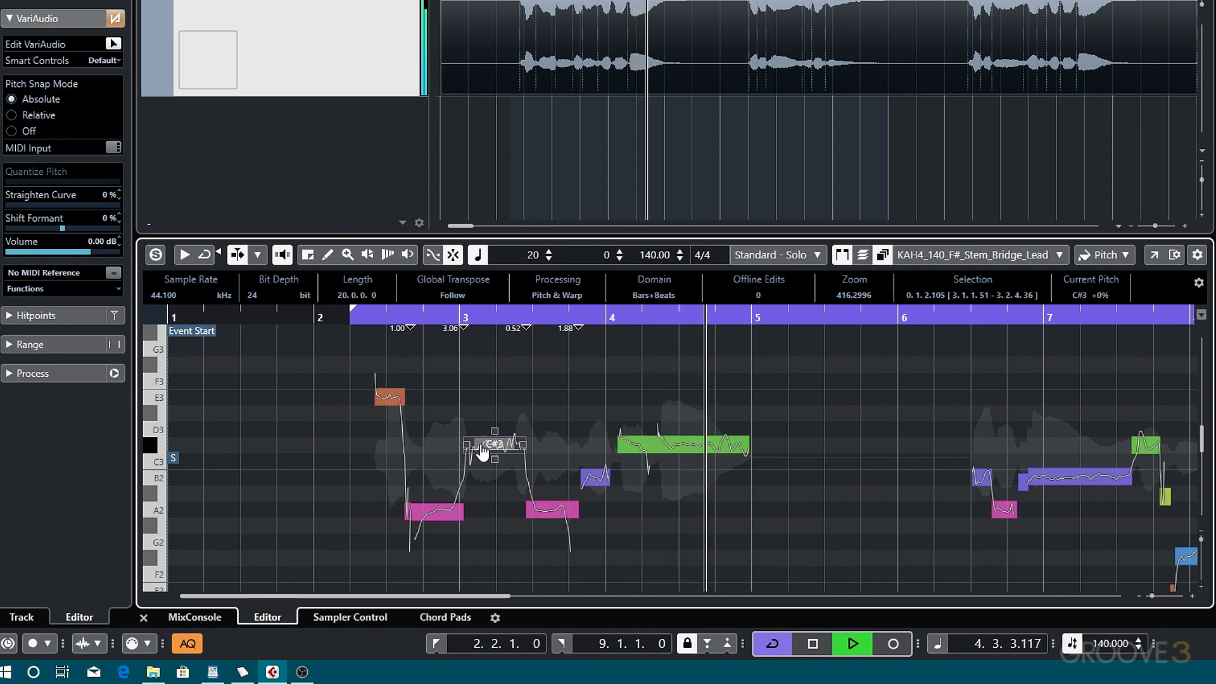
{"action": "key", "text": "space"}
Undo the C#3 timing warp and quantize the pitch of all vocal notes to 100%
{"action": "key", "text": "ctrl+z"}
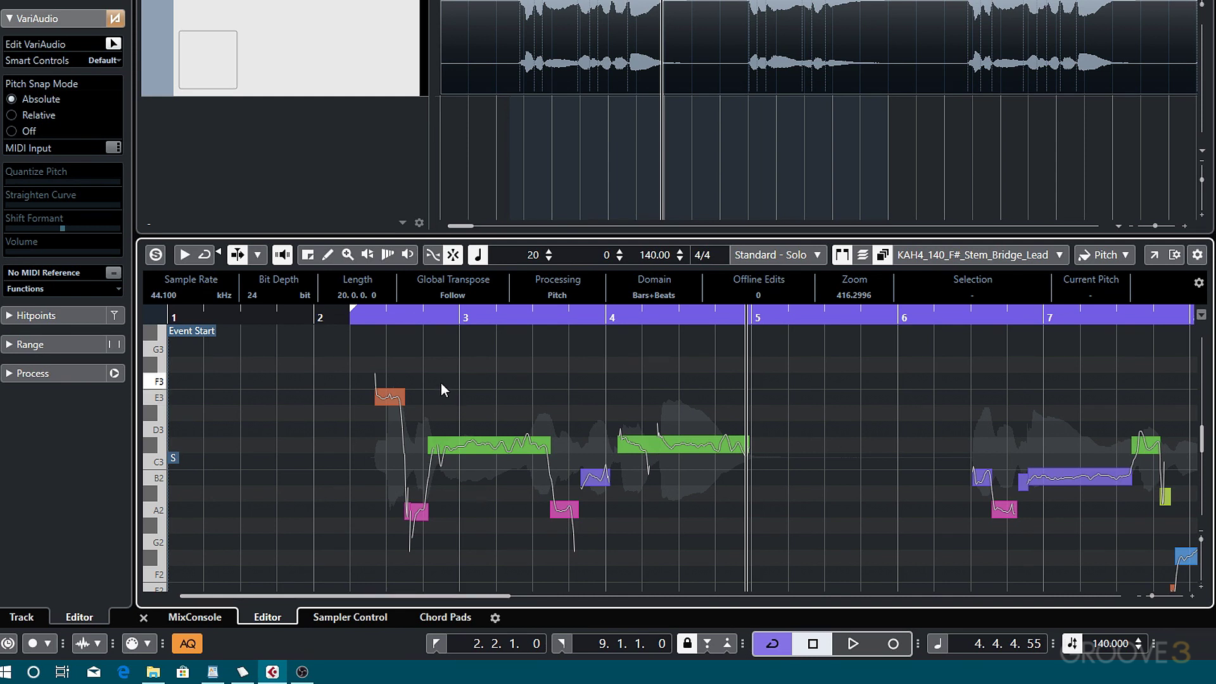
{"action": "key", "text": "ctrl+a"}
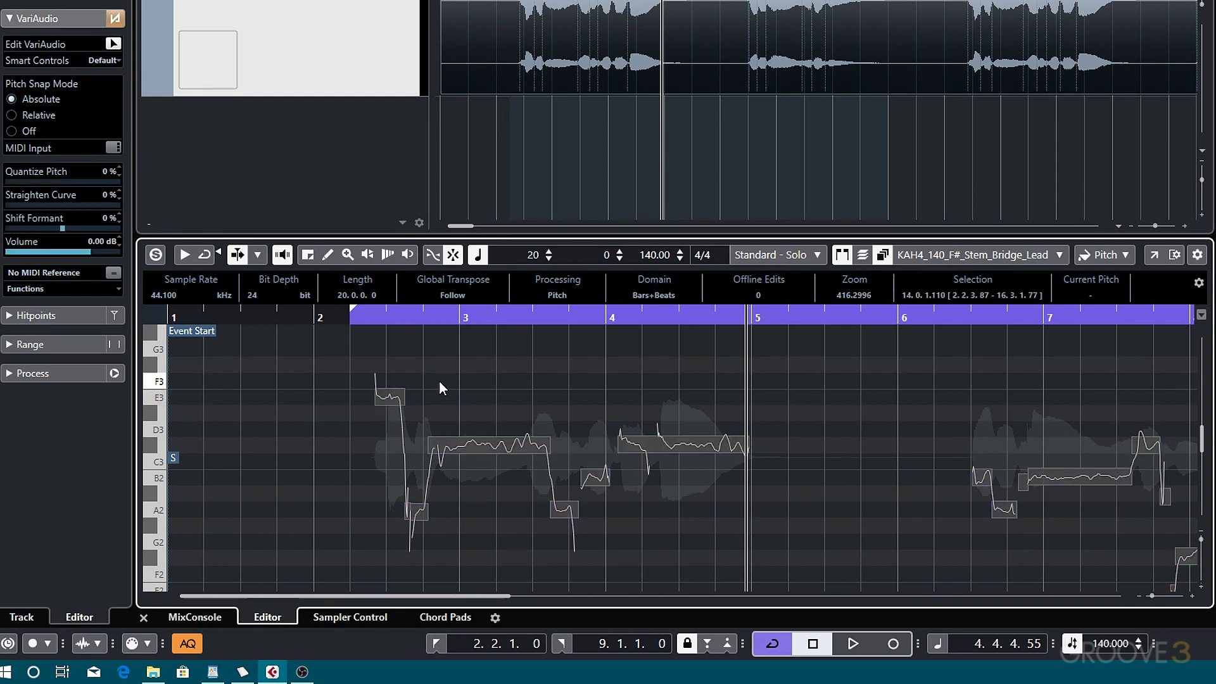
{"action": "mouse_move", "coordinate": [12, 182]}
{"action": "left_mouse_down"}
{"action": "mouse_move", "coordinate": [134, 184]}
{"action": "mouse_move", "coordinate": [13, 182]}
{"action": "left_mouse_up"}
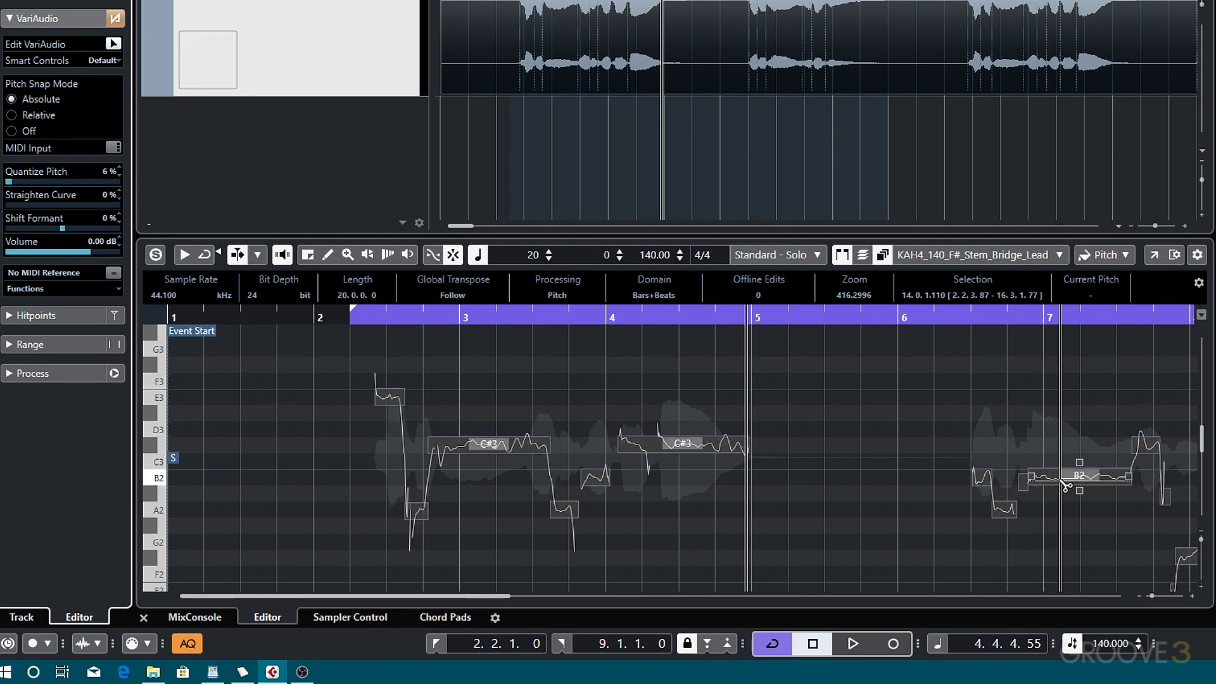
{"action": "scroll", "coordinate": [20, 182], "scroll_direction": "up", "scroll_amount": 3}
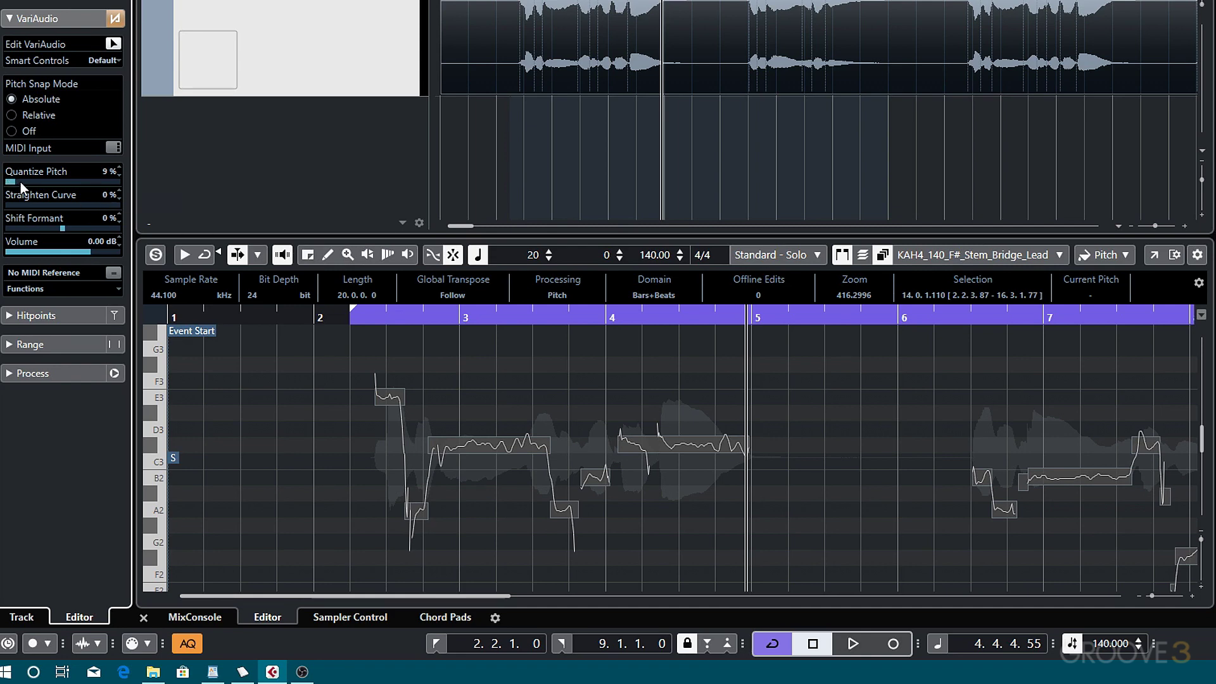
{"action": "left_click_drag", "start_coordinate": [62, 188], "coordinate": [127, 189]}
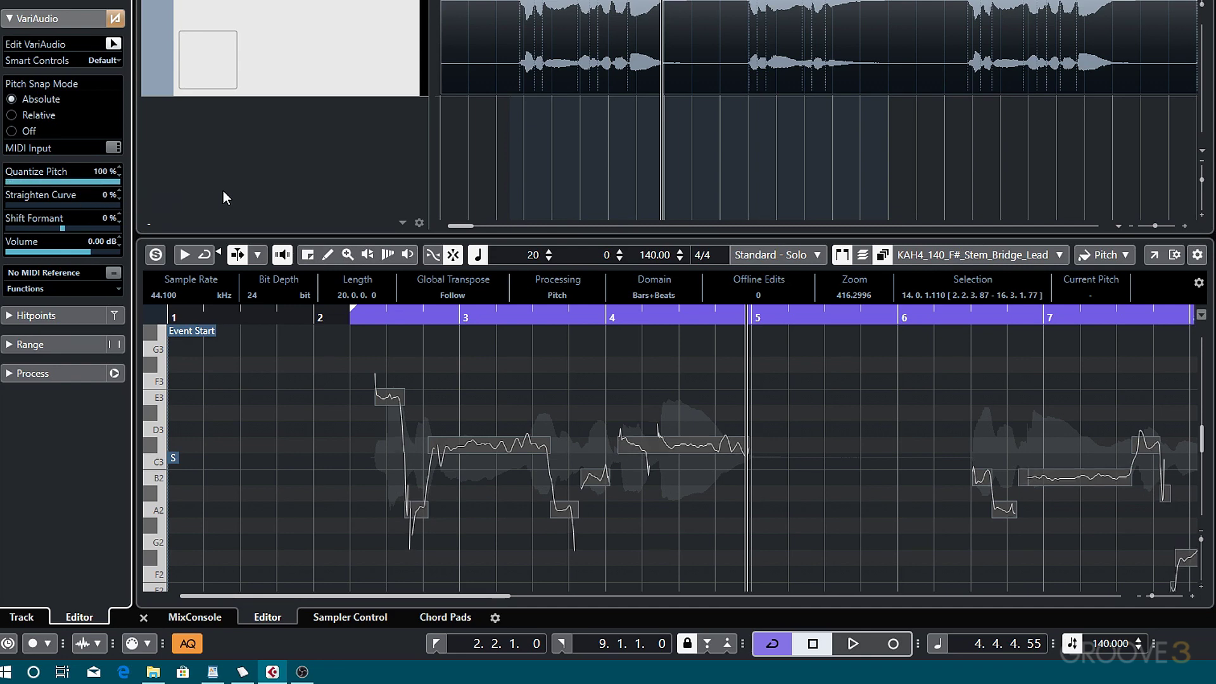
Move the loop start to bar 6 and play the later phrase
{"action": "scroll", "coordinate": [900, 382], "scroll_direction": "right", "scroll_amount": 10}
{"action": "scroll", "coordinate": [565, 313], "scroll_direction": "right", "scroll_amount": 1}
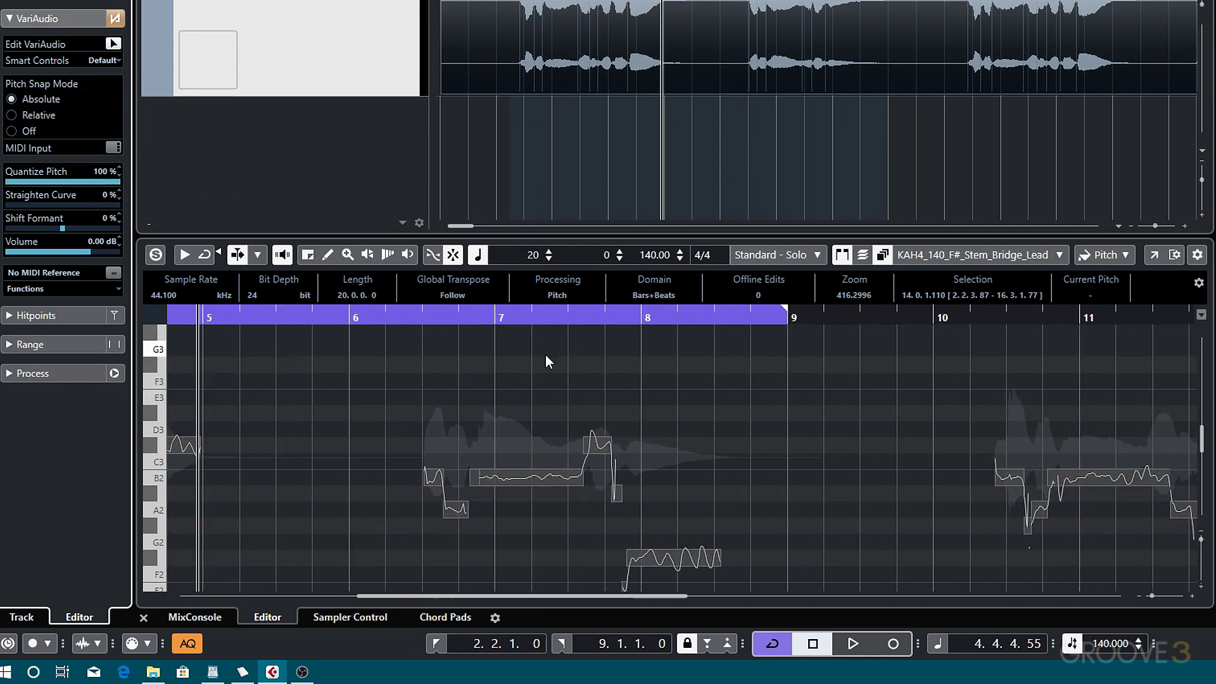
{"action": "scroll", "coordinate": [526, 424], "scroll_direction": "right", "scroll_amount": 1}
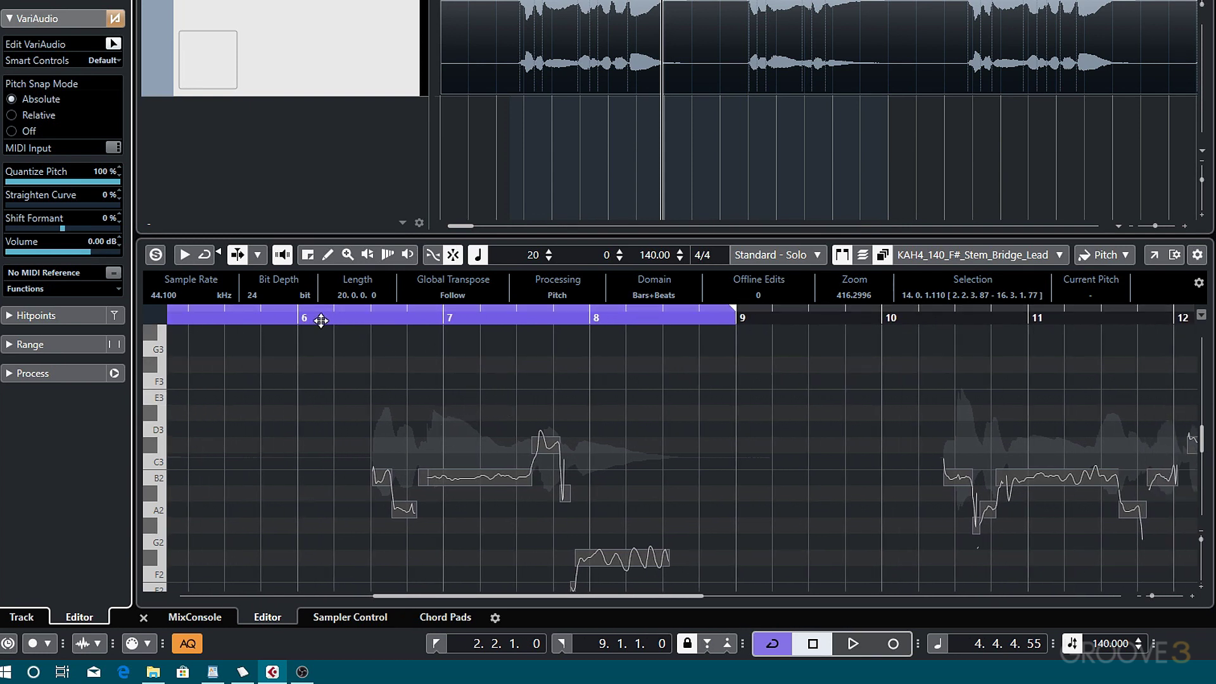
{"action": "left_click", "coordinate": [298, 317], "text": "ctrl"}
{"action": "key", "text": "space"}
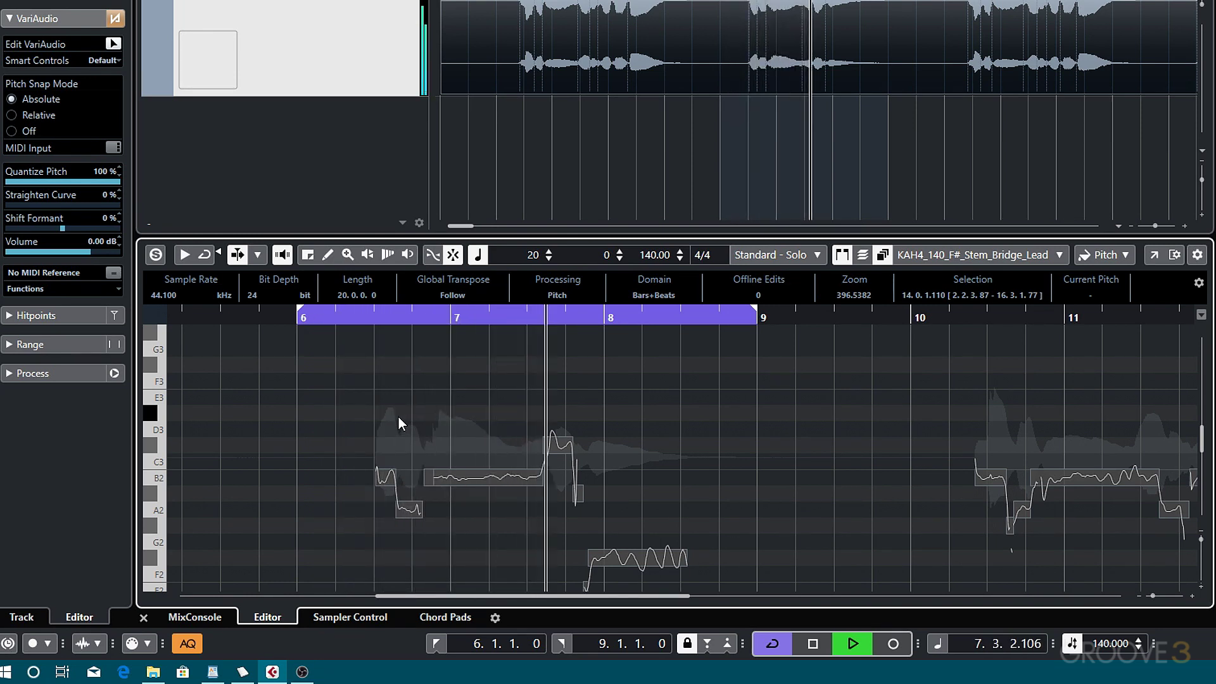
{"action": "key", "text": "space"}
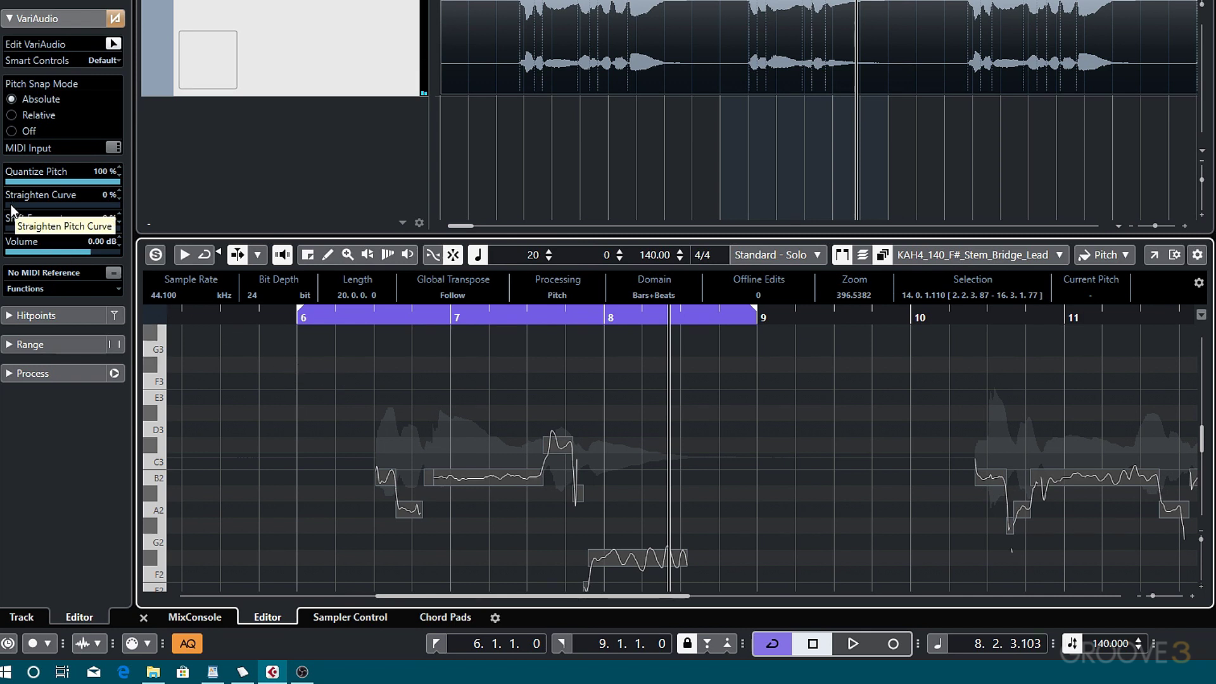
Set Straighten Curve to 70% on all vocal notes and play the phrase
{"action": "left_click_drag", "start_coordinate": [11, 205], "coordinate": [69, 218]}
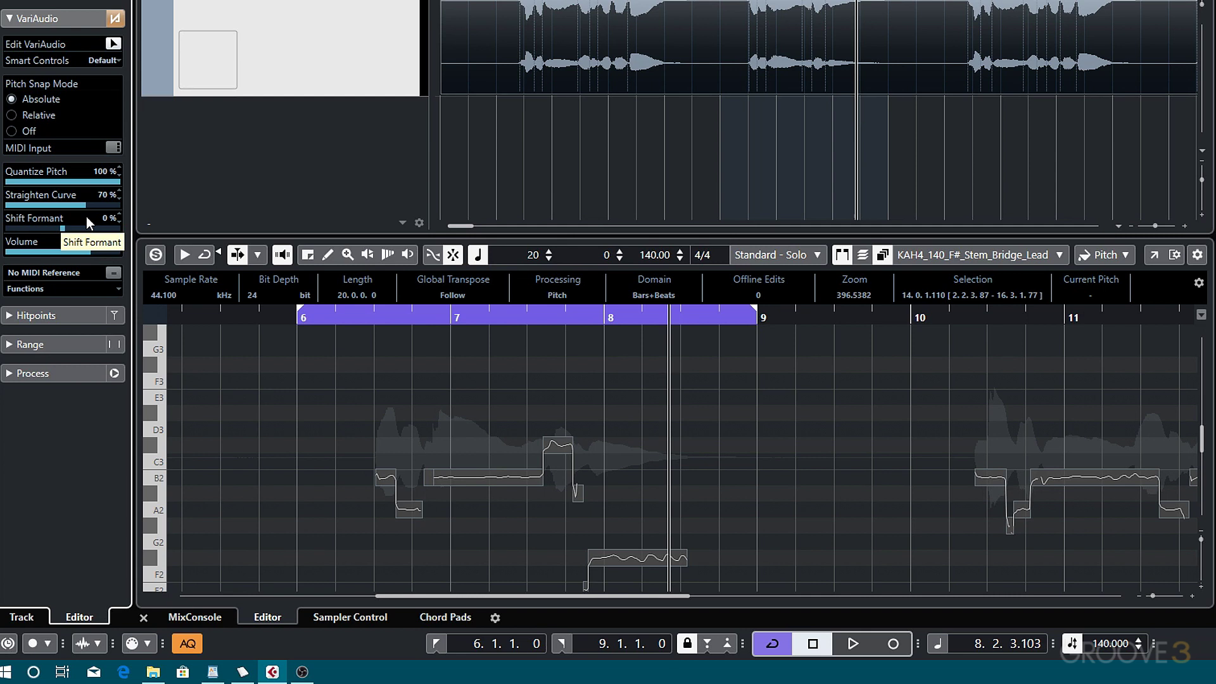
{"action": "key", "text": "space"}
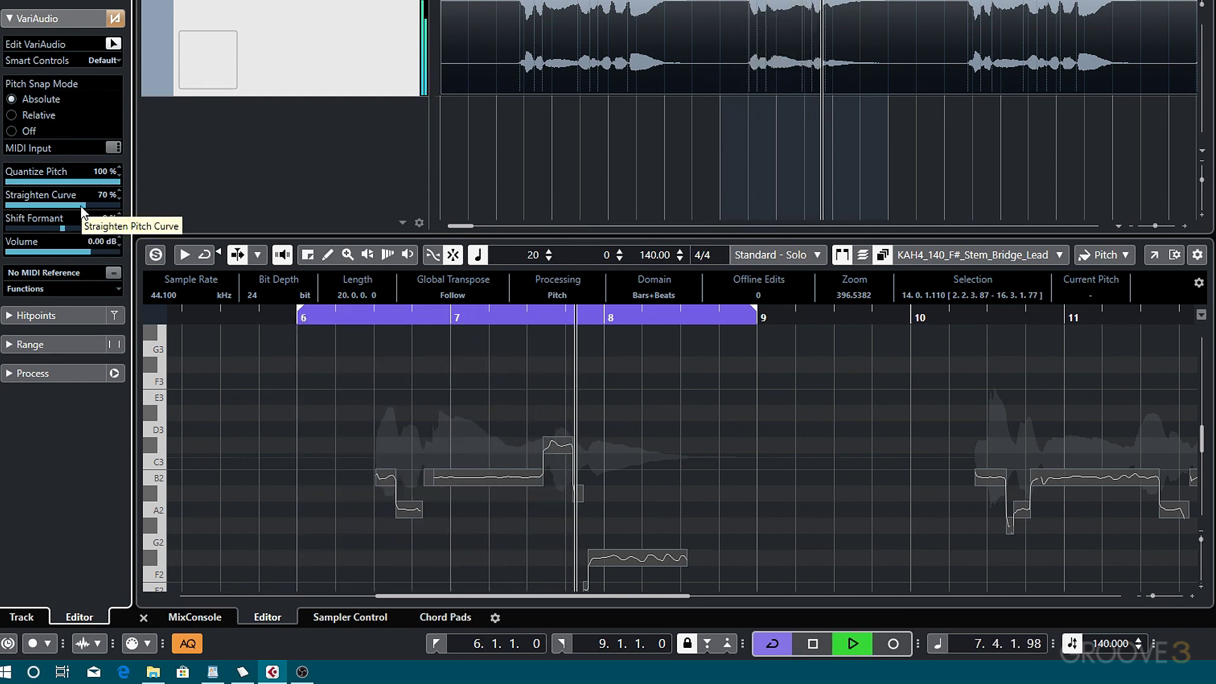
Give the long B2 note 91% Quantize Pitch and about 23% Straighten Curve
{"action": "left_click", "coordinate": [512, 413]}
{"action": "key", "text": "space"}
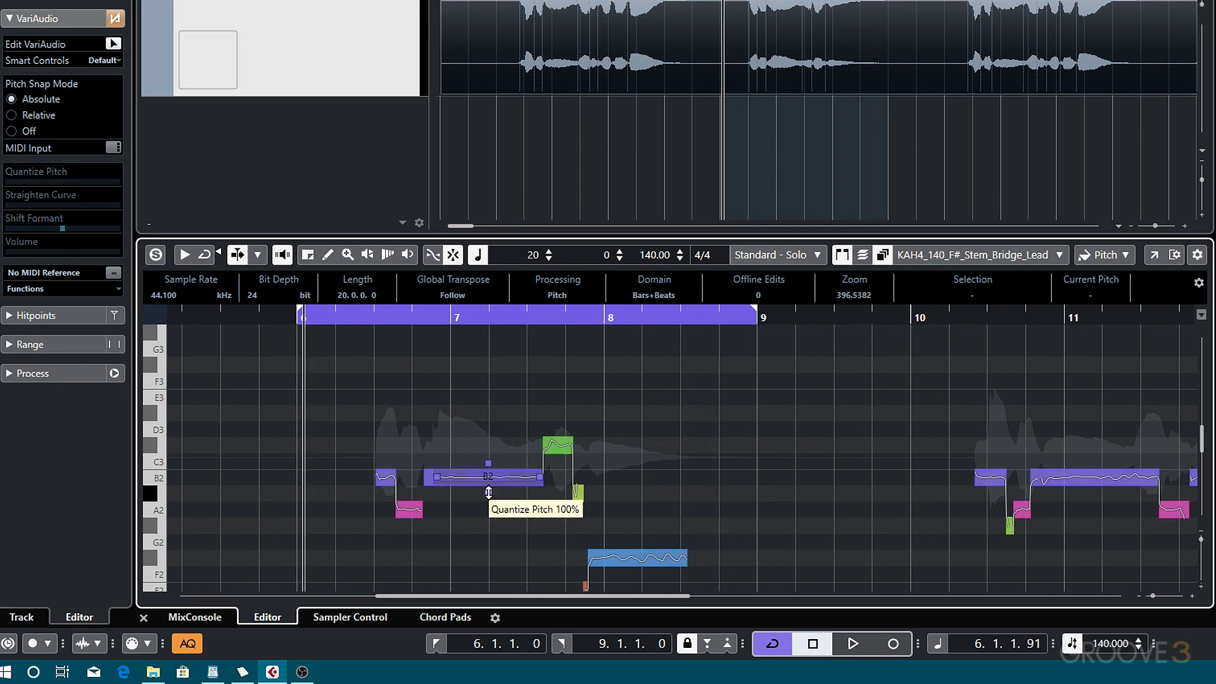
{"action": "left_click_drag", "start_coordinate": [488, 492], "coordinate": [491, 647]}
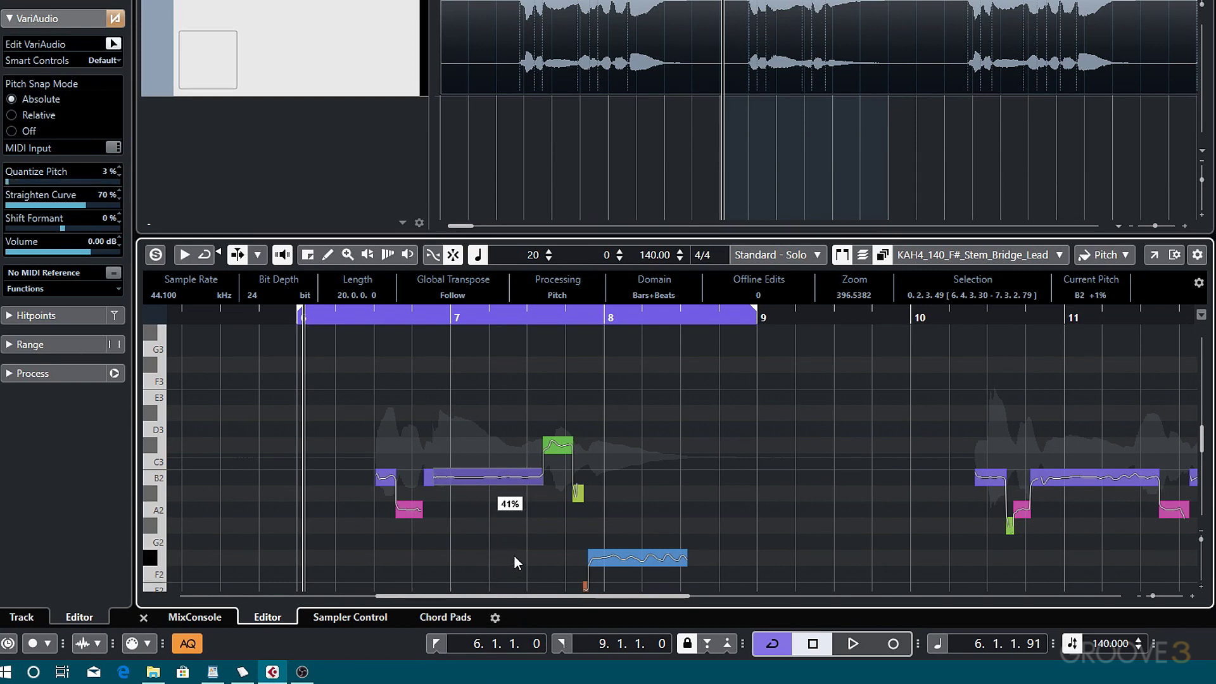
{"action": "left_click_drag", "start_coordinate": [514, 562], "coordinate": [530, 502]}
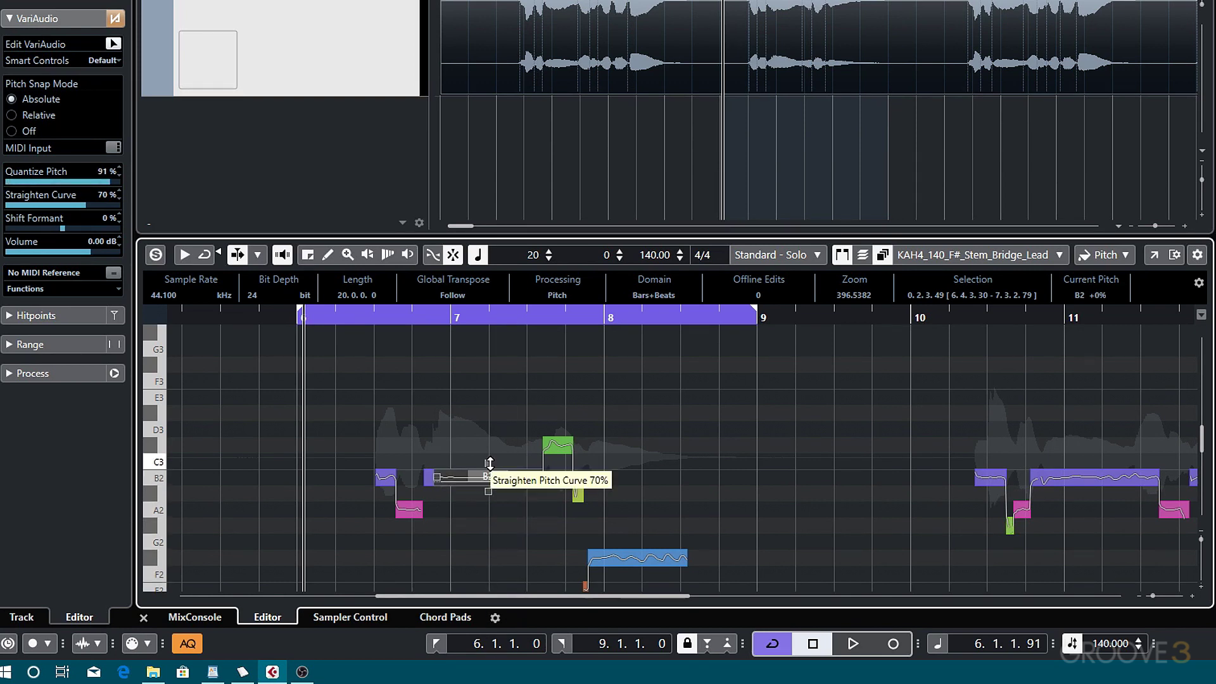
{"action": "left_click_drag", "start_coordinate": [489, 463], "coordinate": [516, 411]}
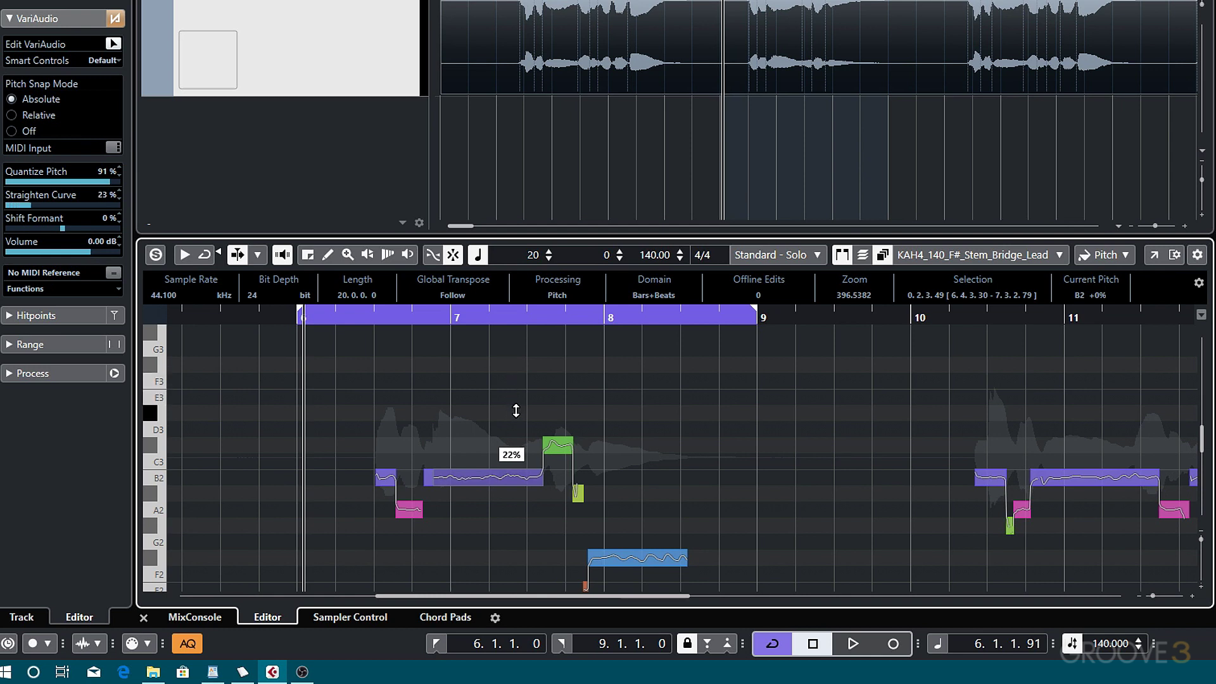
{"action": "left_click", "coordinate": [503, 447]}
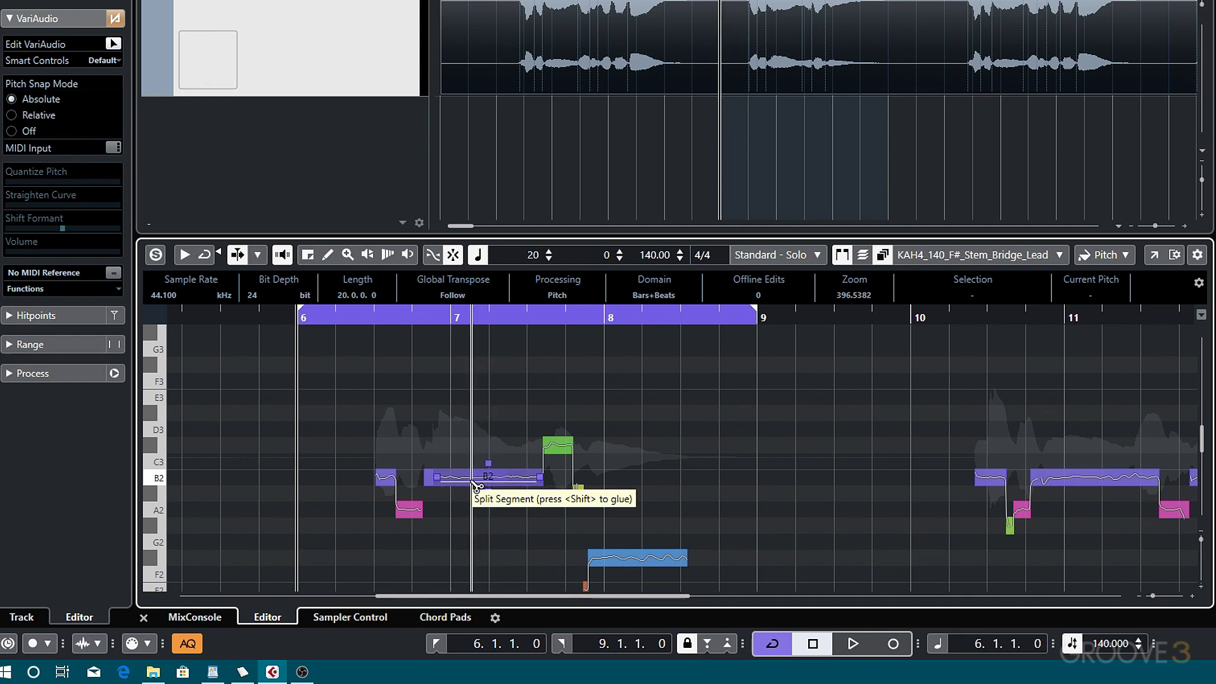
Split the long B2 note and raise its pieces stepwise to C#3, E3 and F#3
{"action": "left_click", "coordinate": [476, 486]}
{"action": "left_click", "coordinate": [507, 488]}
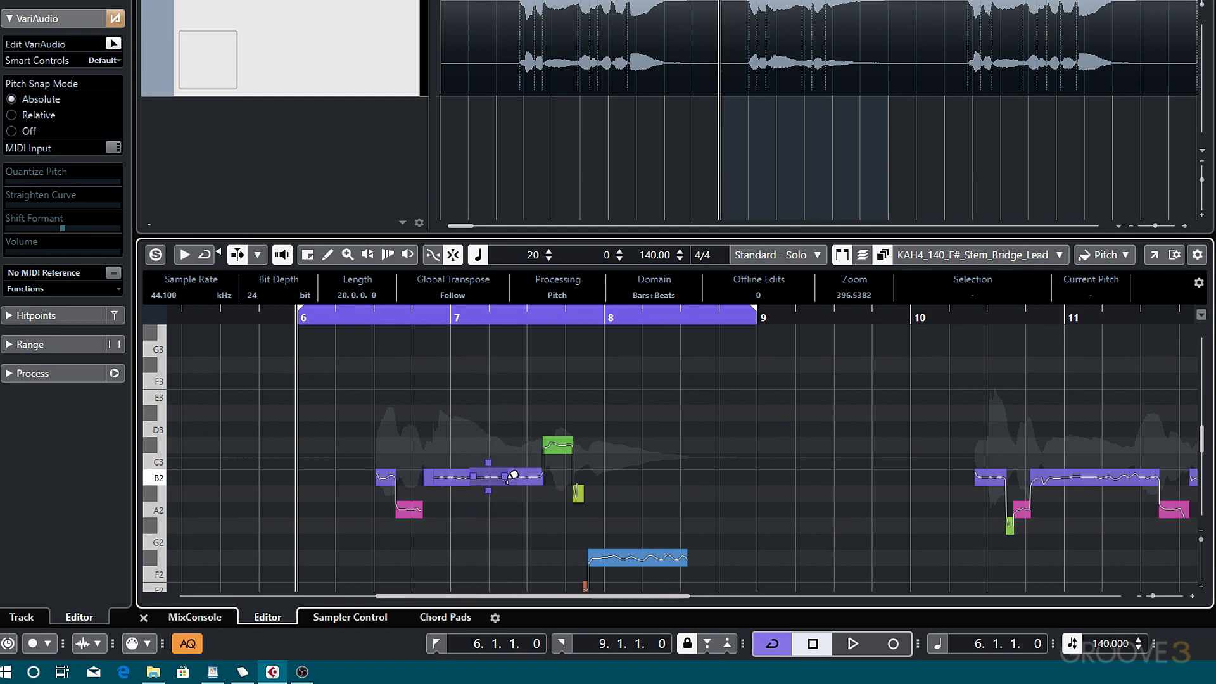
{"action": "left_click", "coordinate": [452, 482]}
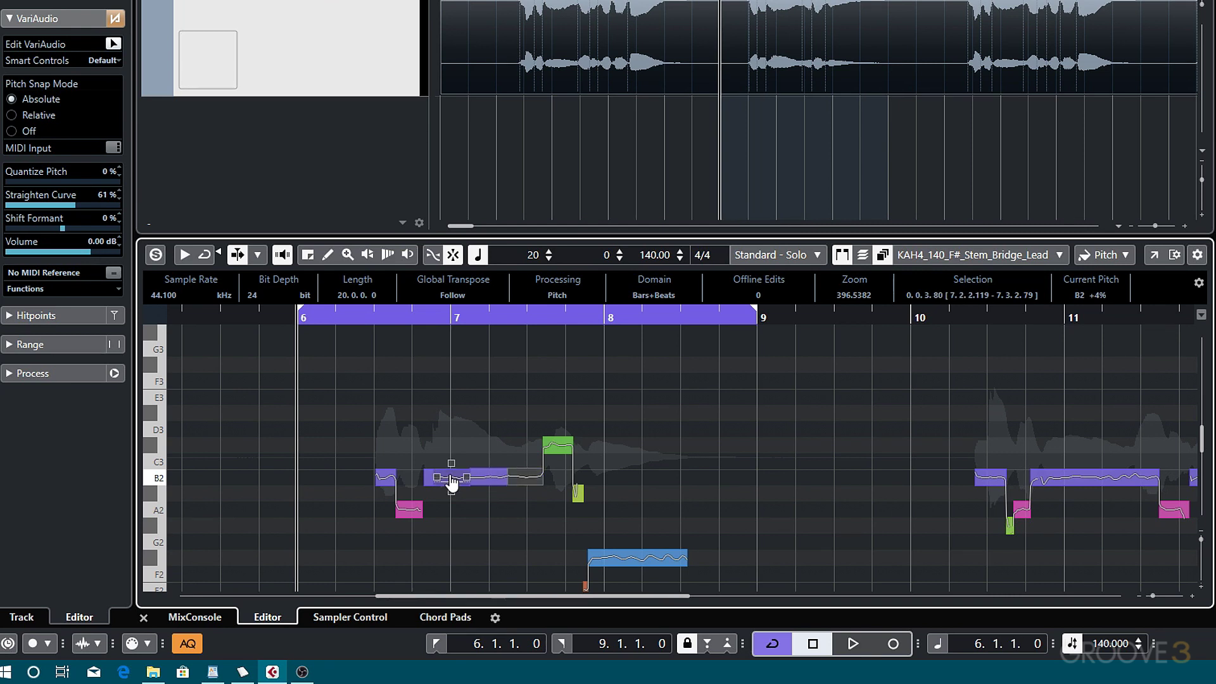
{"action": "key", "text": "Right"}
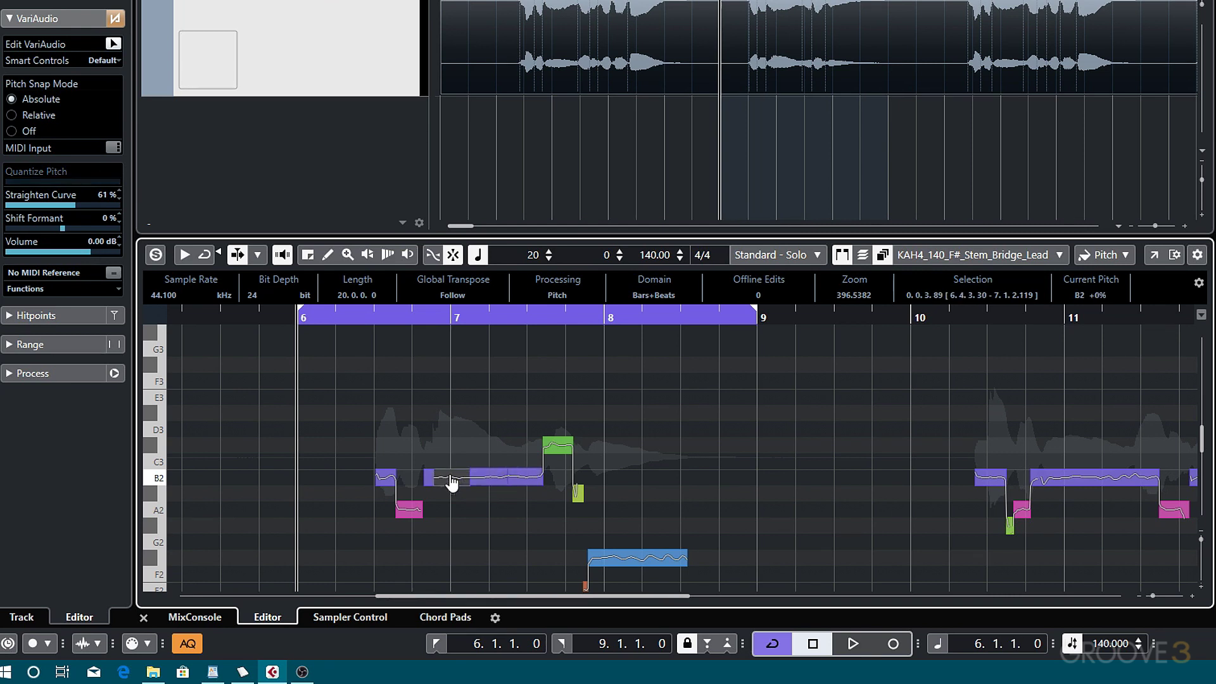
{"action": "key", "text": "Up"}
{"action": "key", "text": "Up"}
{"action": "key", "text": "Right"}
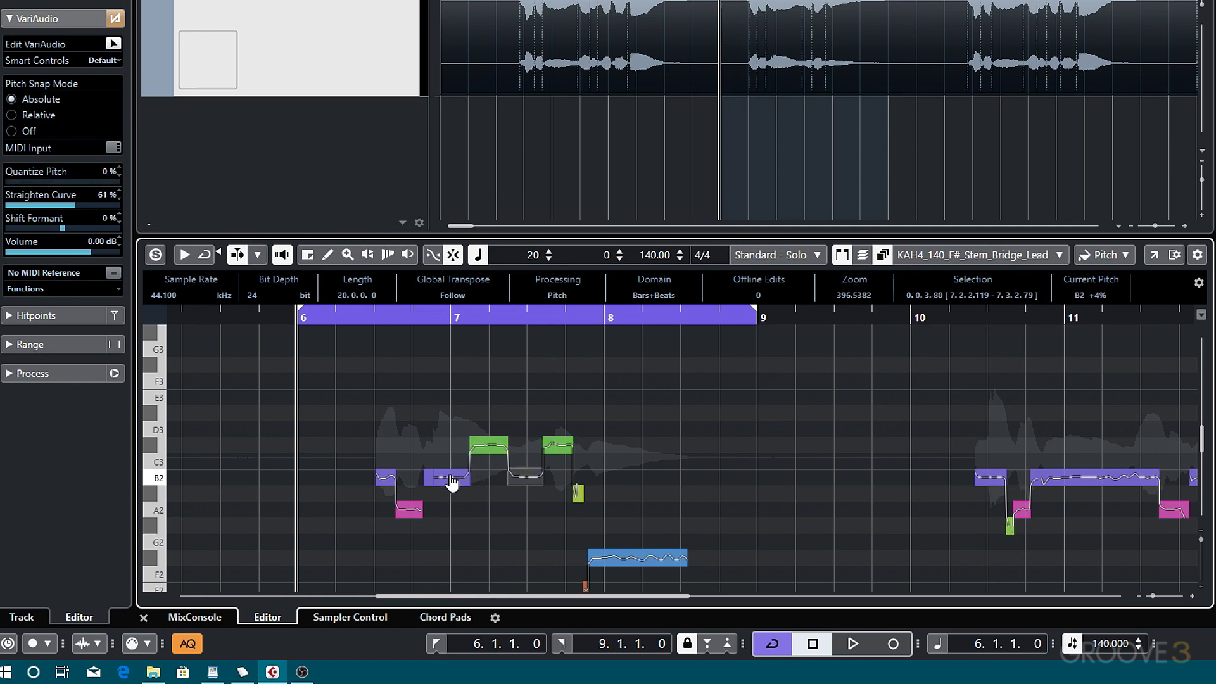
{"action": "key", "text": "Up"}
{"action": "key", "text": "Up"}
{"action": "key", "text": "Up"}
{"action": "key", "text": "Up"}
{"action": "key", "text": "Up"}
{"action": "key", "text": "Right"}
{"action": "key", "text": "Up"}
{"action": "key", "text": "Up"}
{"action": "key", "text": "Up"}
{"action": "key", "text": "Up"}
{"action": "key", "text": "Up"}
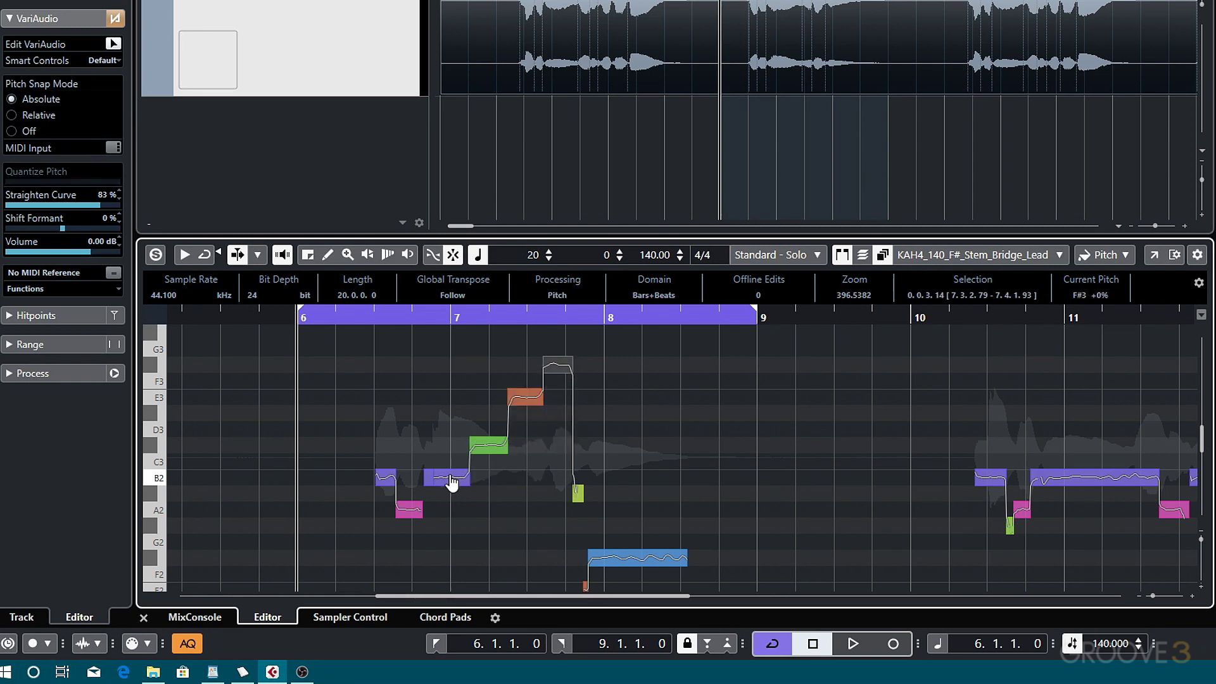
{"action": "key", "text": "space"}
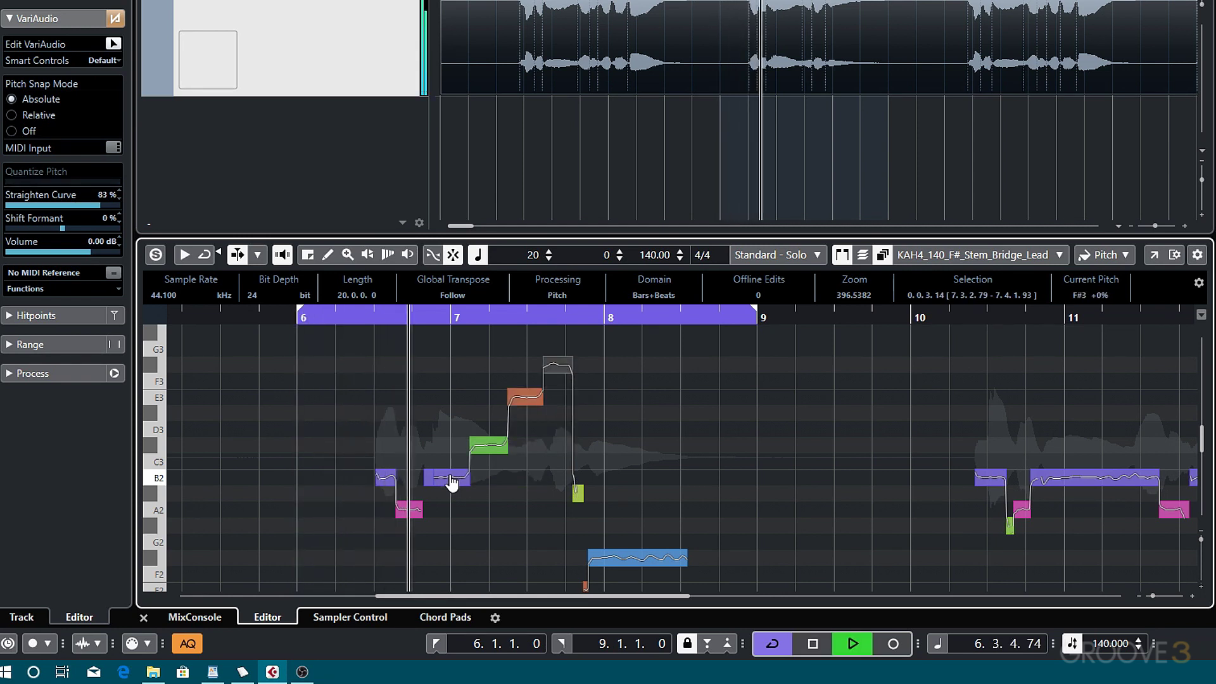
{"action": "left_click", "coordinate": [480, 506]}
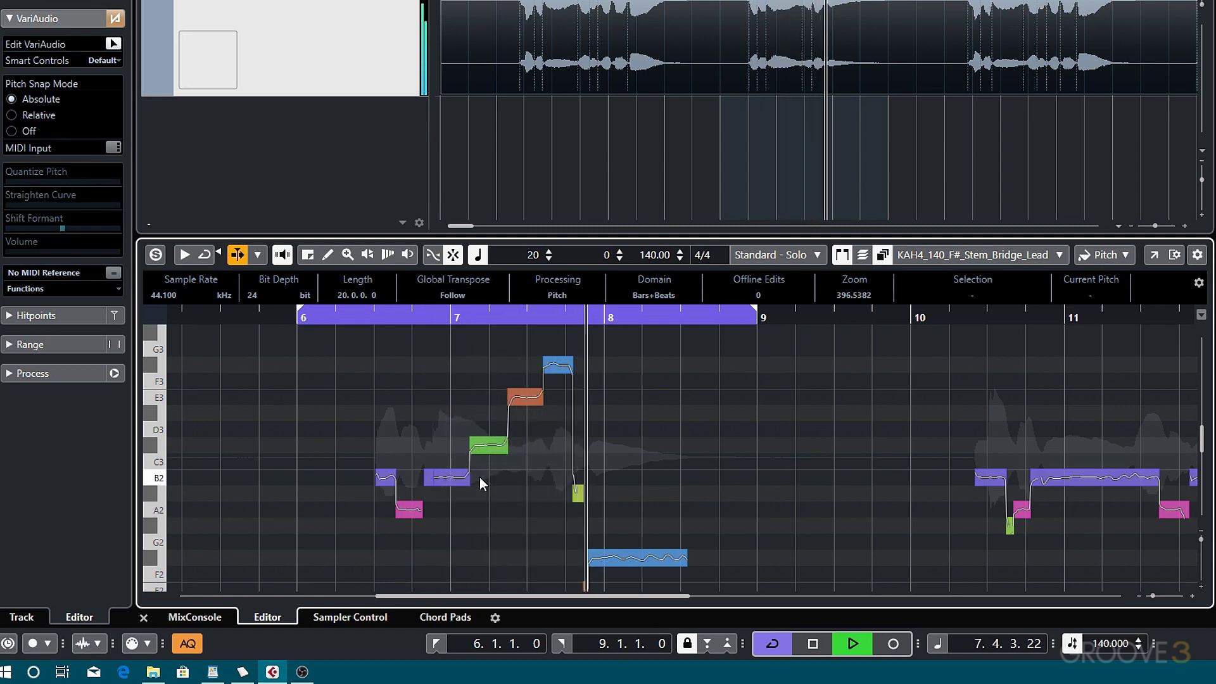
Lower Straighten Curve on the four staircase notes from 70% to 27% and play back
{"action": "key", "text": "space"}
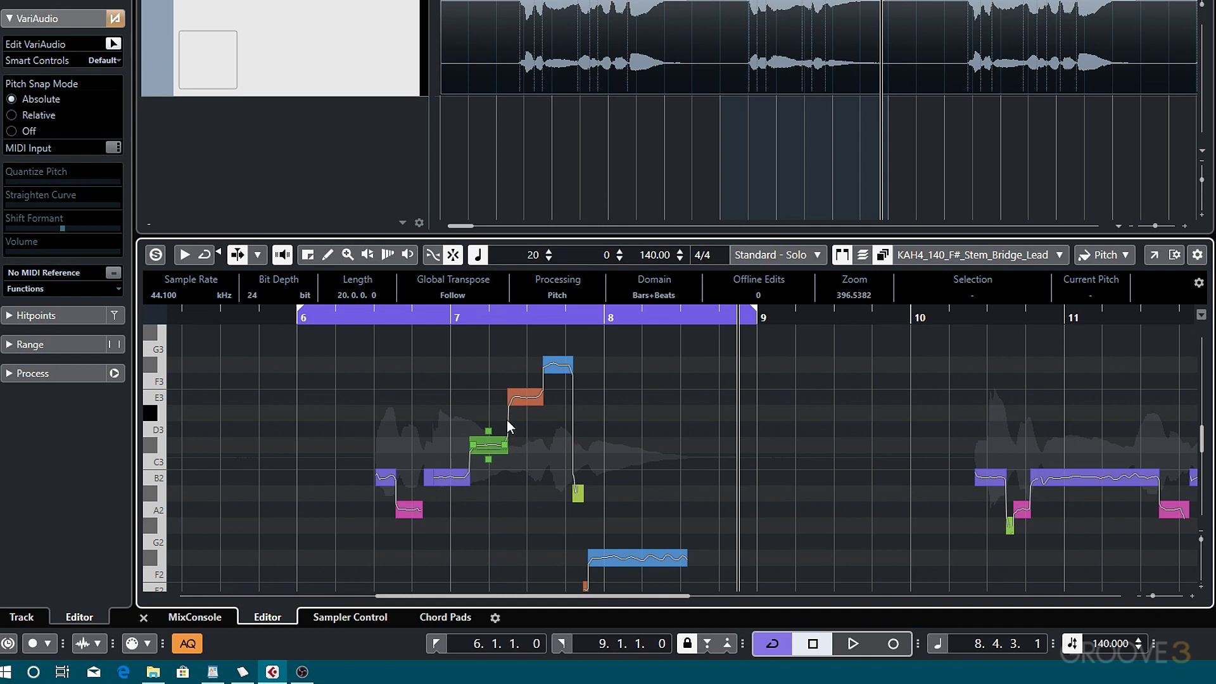
{"action": "left_click_drag", "start_coordinate": [586, 340], "coordinate": [424, 485]}
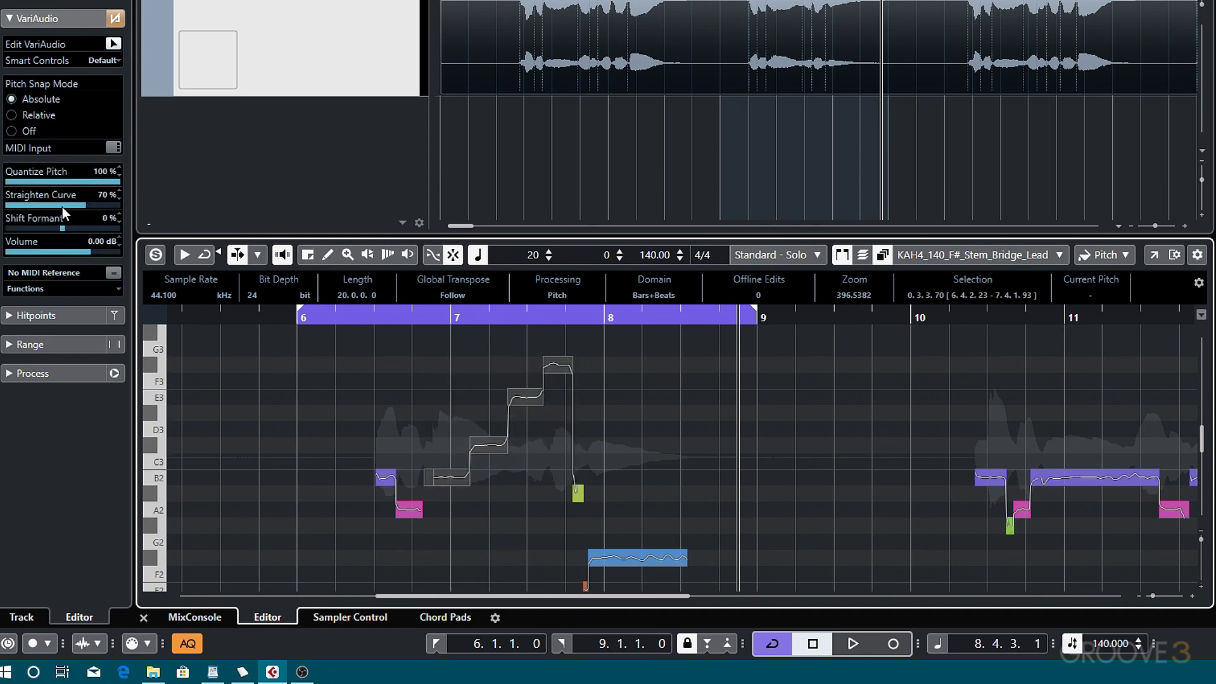
{"action": "left_click", "coordinate": [41, 206]}
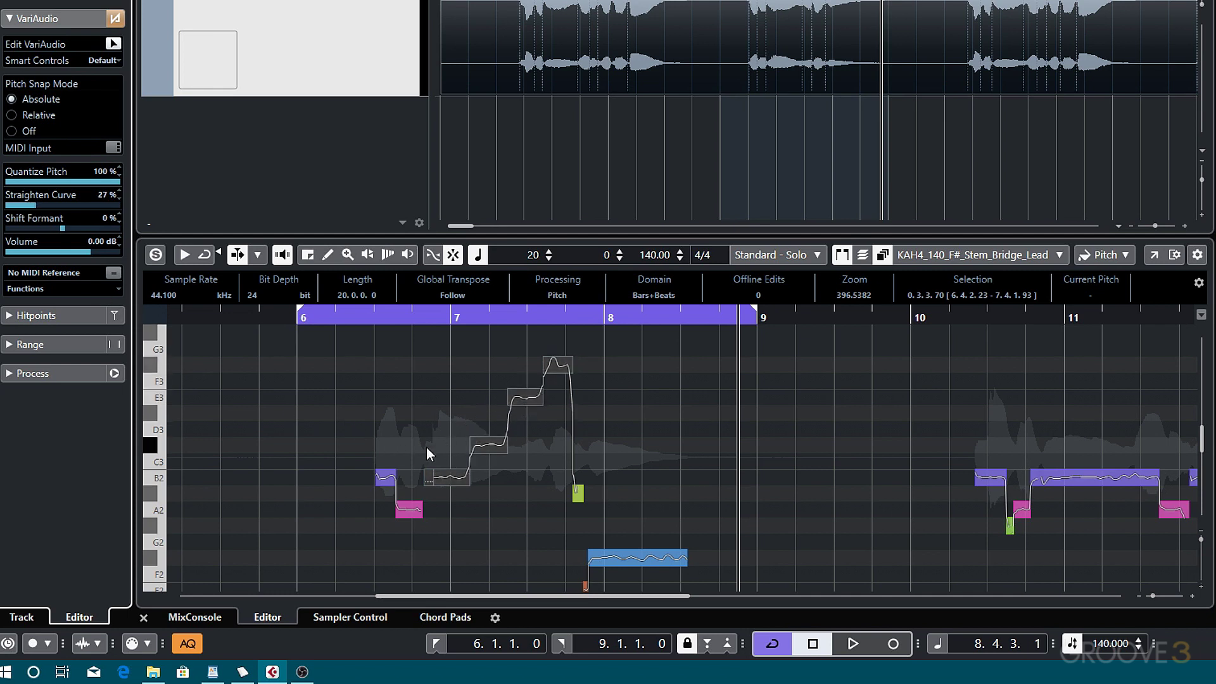
{"action": "left_click", "coordinate": [416, 371]}
{"action": "key", "text": "space"}
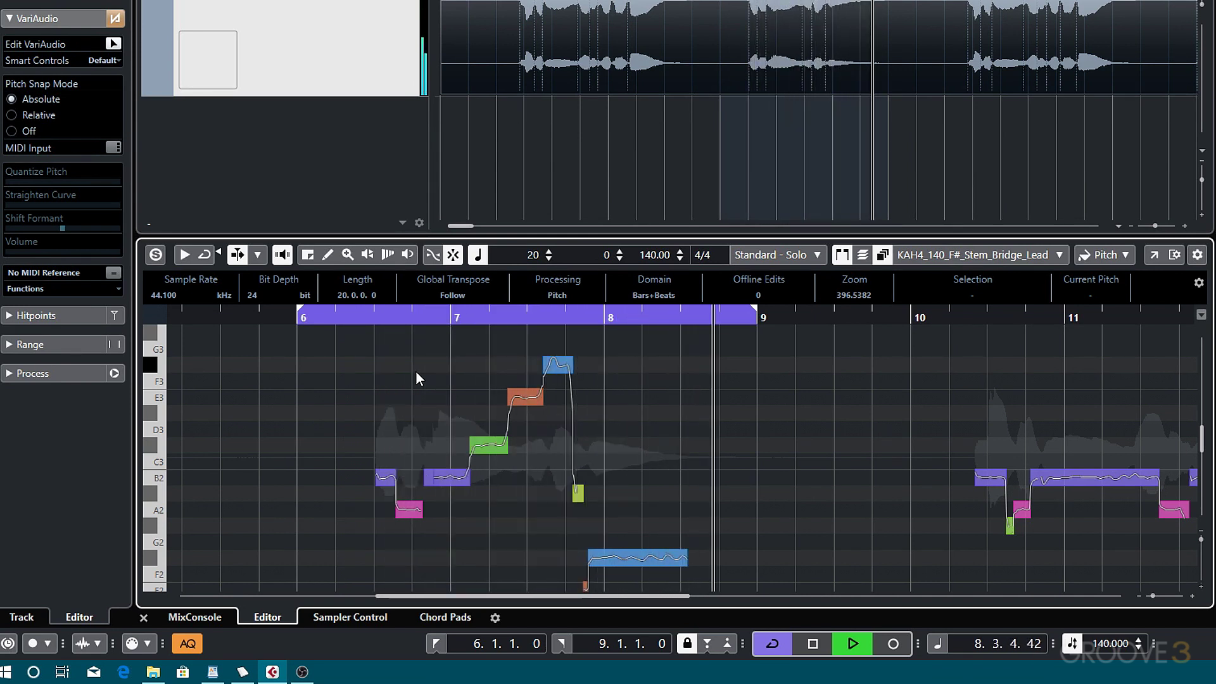
{"action": "key", "text": "space"}
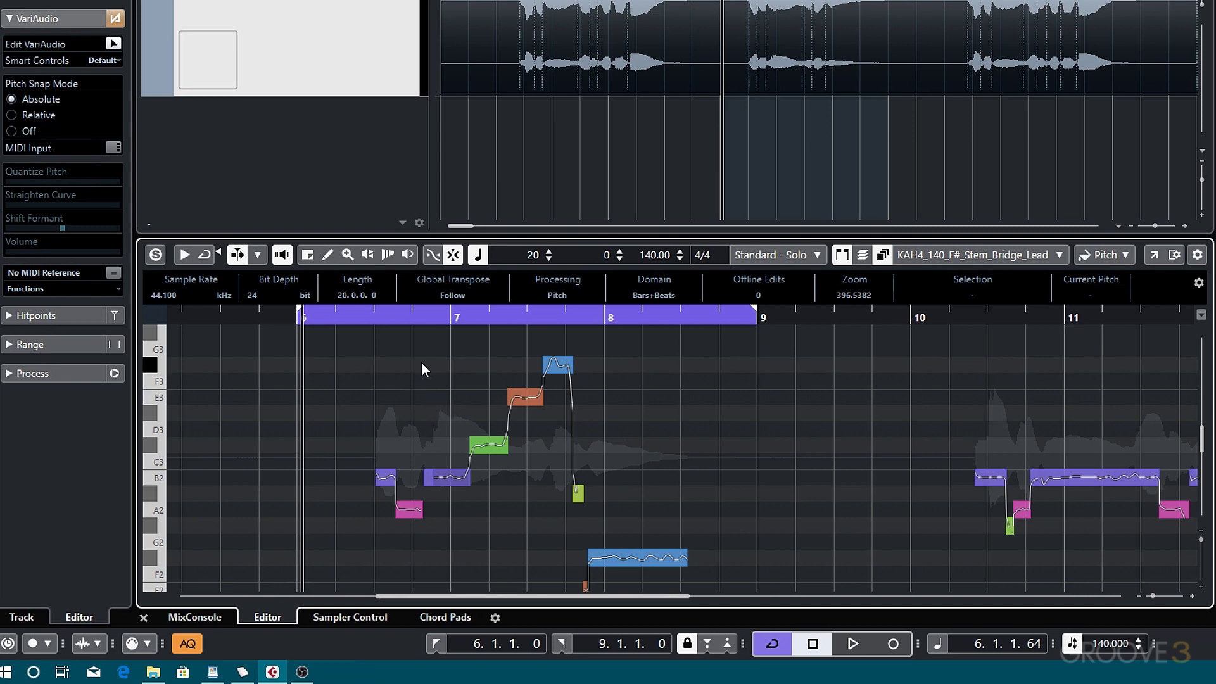
Shift the formant of the selected staircase notes down to -85% and audition them
{"action": "left_click_drag", "start_coordinate": [437, 369], "coordinate": [537, 523]}
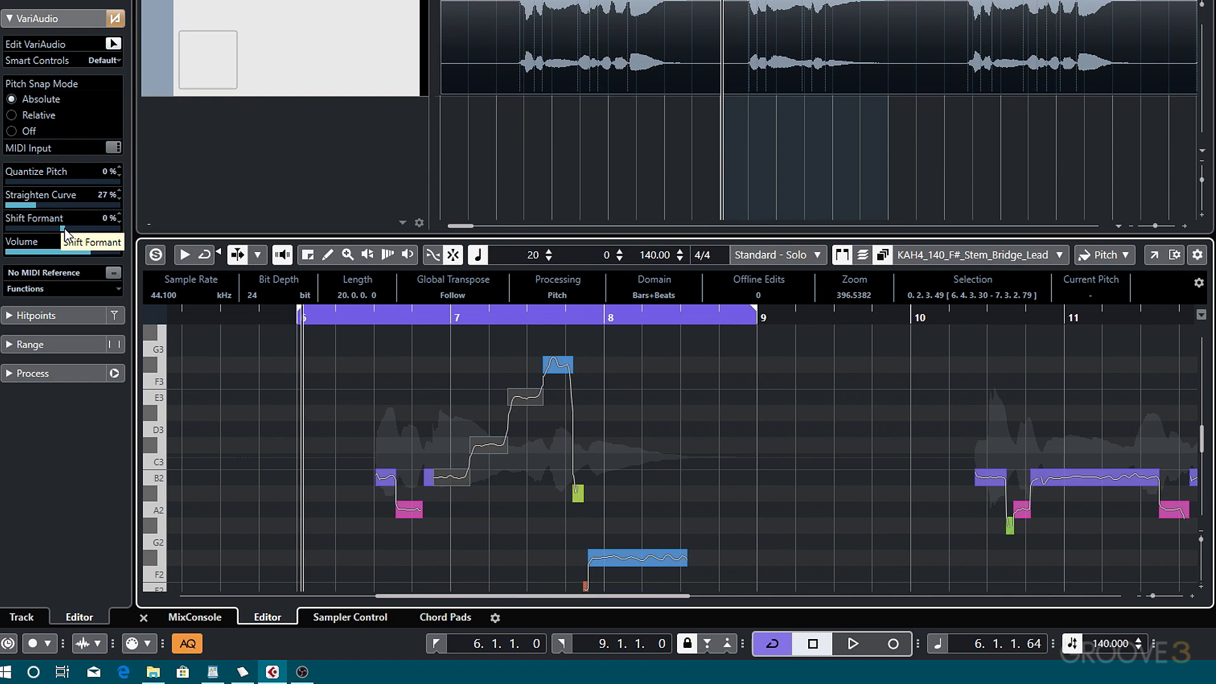
{"action": "left_click_drag", "start_coordinate": [64, 229], "coordinate": [14, 229]}
{"action": "key", "text": "space"}
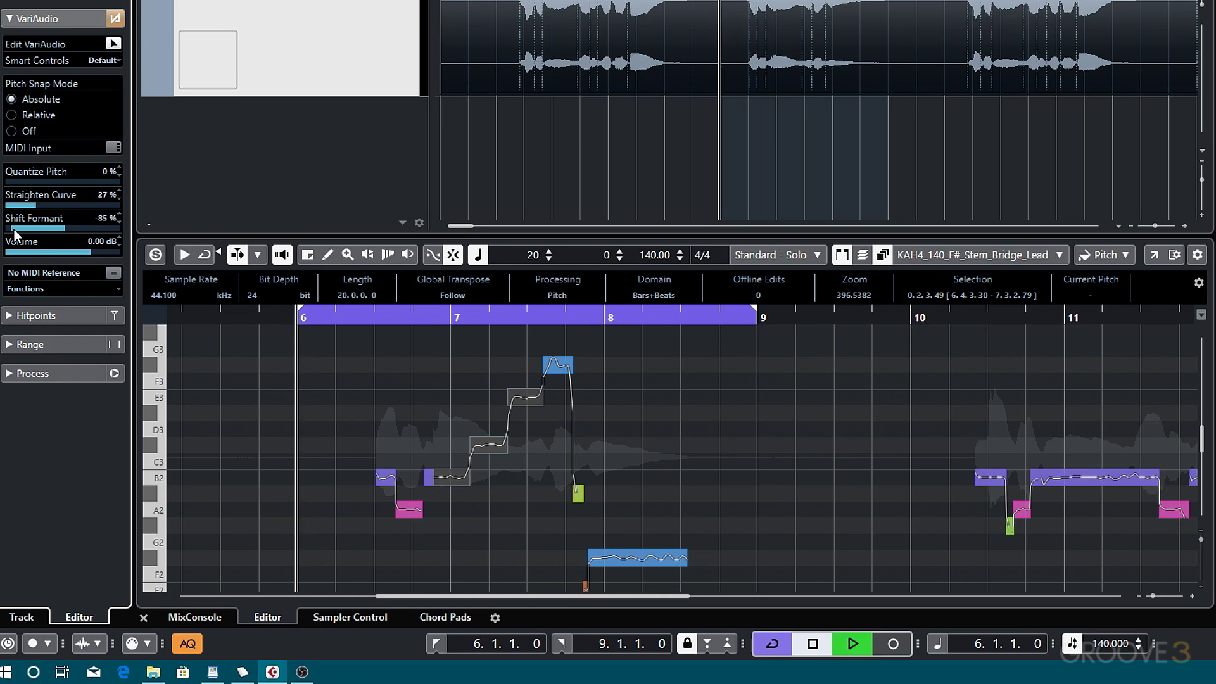
{"action": "left_click", "coordinate": [519, 515]}
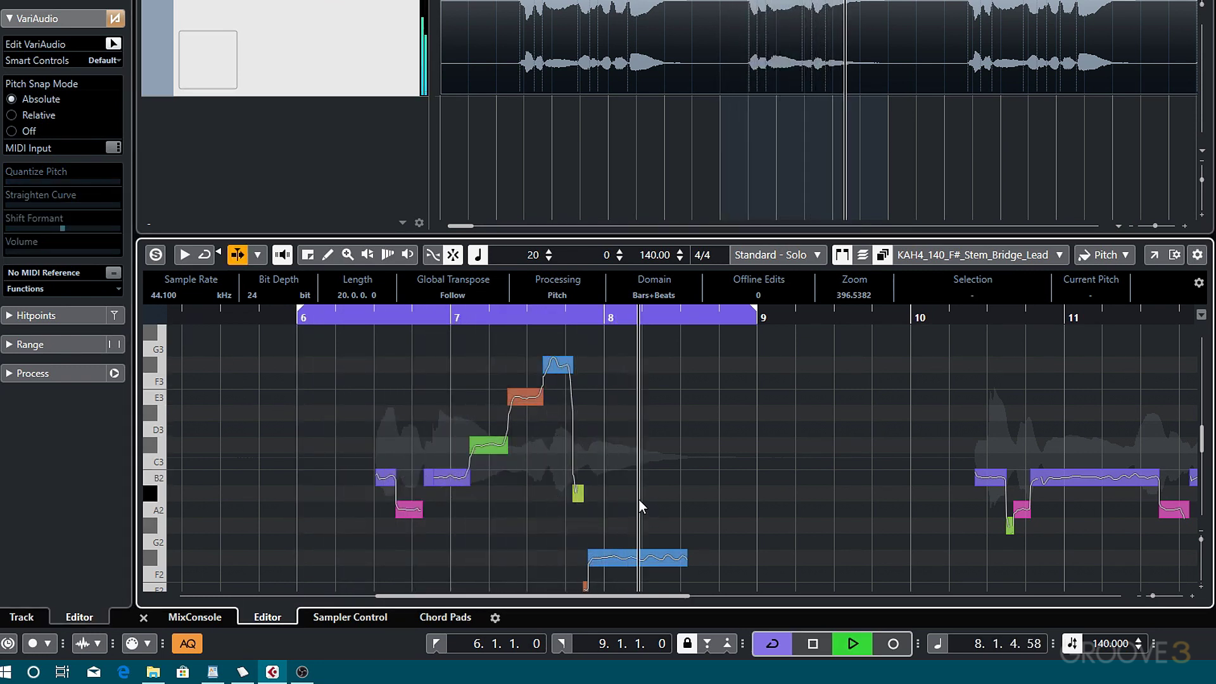
Raise the low F#2 note's formant to 100% and play from around bar 7.3
{"action": "left_click", "coordinate": [633, 557]}
{"action": "key", "text": "space"}
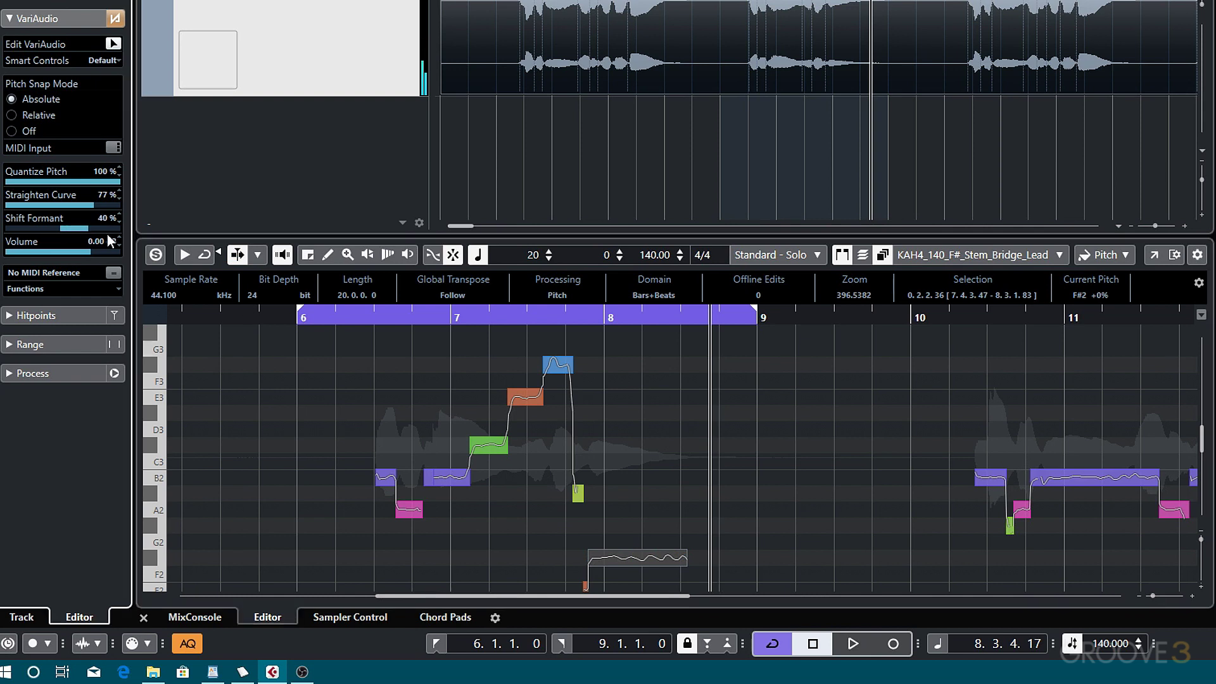
{"action": "left_click", "coordinate": [548, 317]}
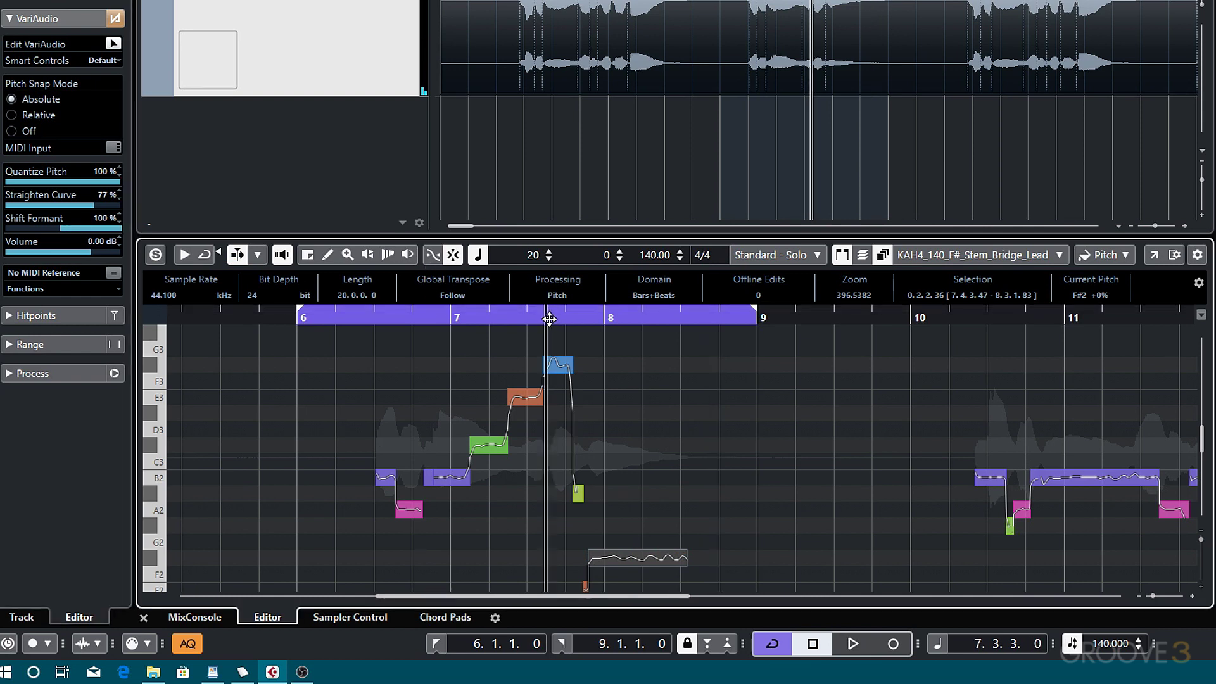
{"action": "key", "text": "space"}
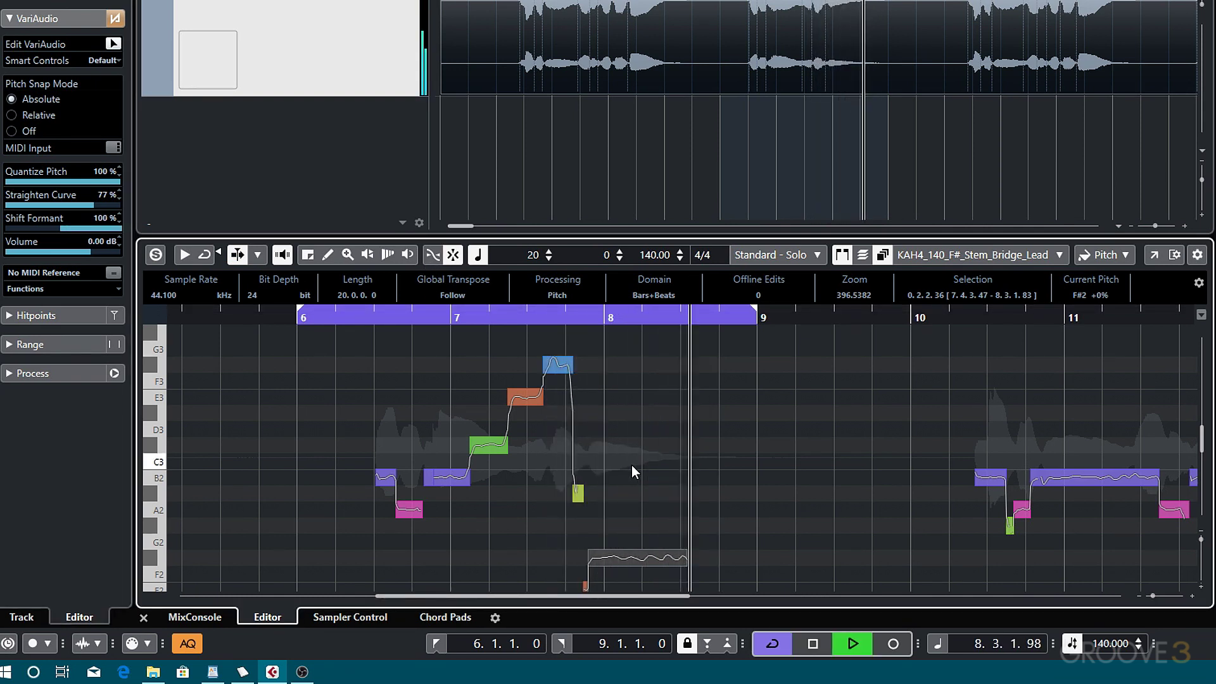
Stop playback and undo an accidental time-stretch of the E3 note's end
{"action": "left_click", "coordinate": [655, 435]}
{"action": "key", "text": "space"}
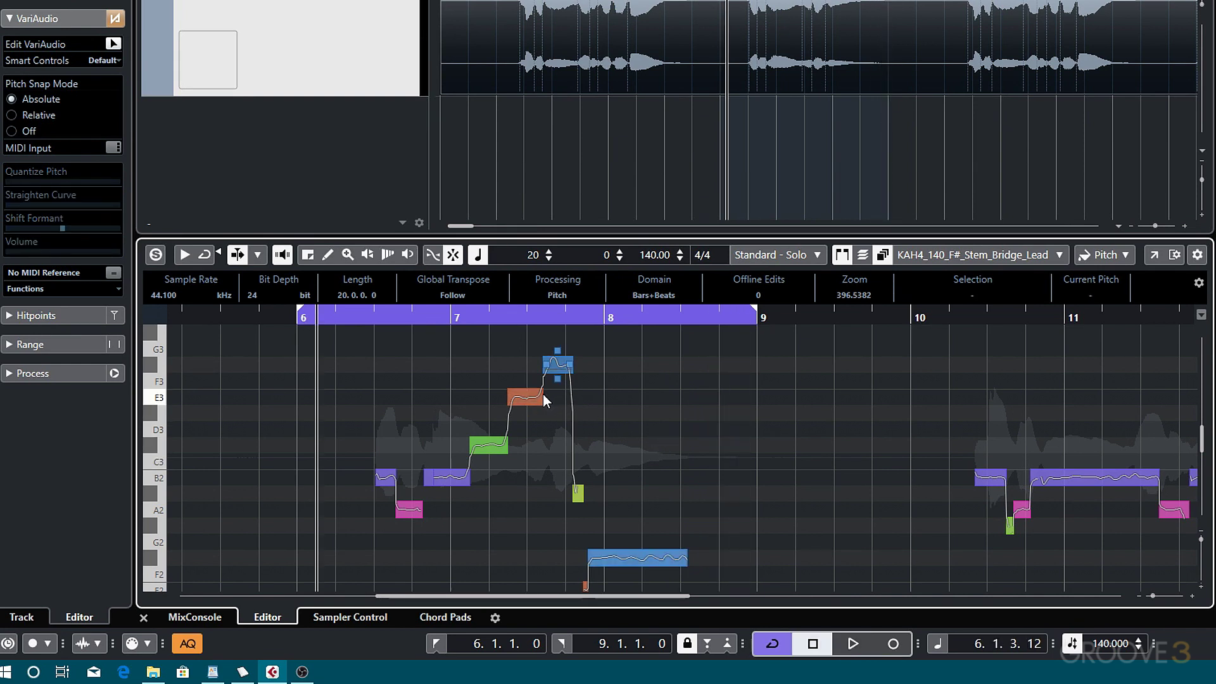
{"action": "mouse_move", "coordinate": [539, 397]}
{"action": "left_mouse_down"}
{"action": "mouse_move", "coordinate": [523, 398]}
{"action": "mouse_move", "coordinate": [551, 402]}
{"action": "left_mouse_up"}
{"action": "key", "text": "ctrl+z"}
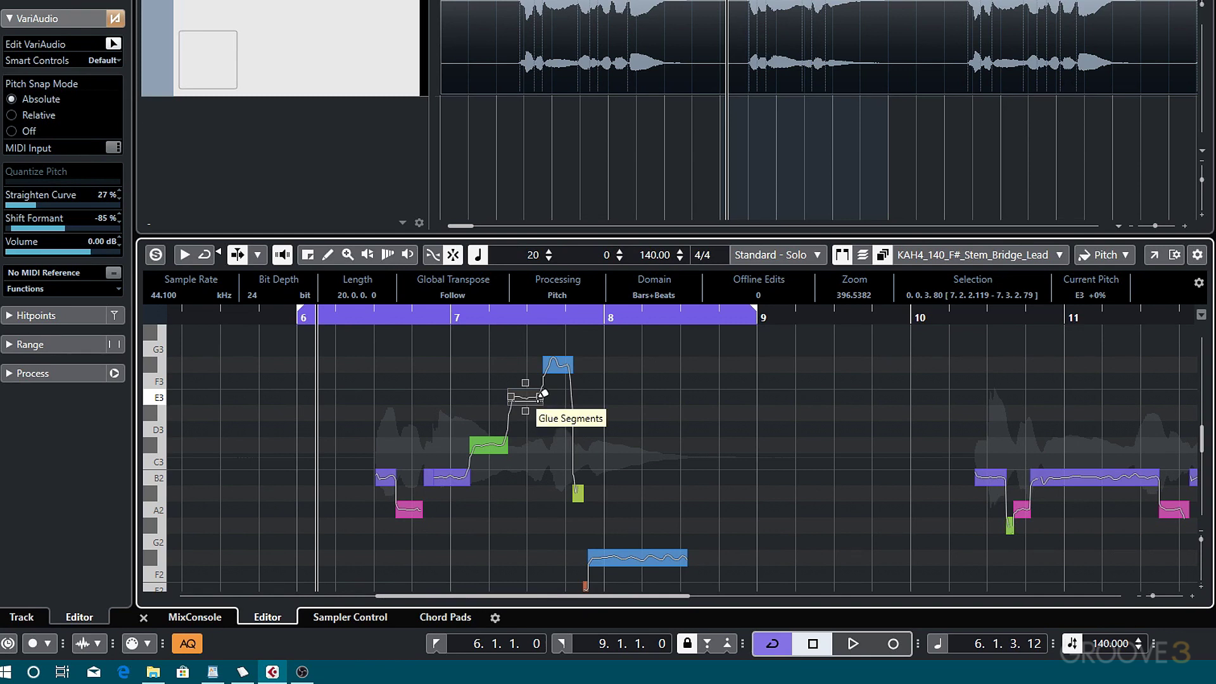
Start the top F#3 note earlier, shortening the E3 note before it
{"action": "left_click", "coordinate": [550, 363]}
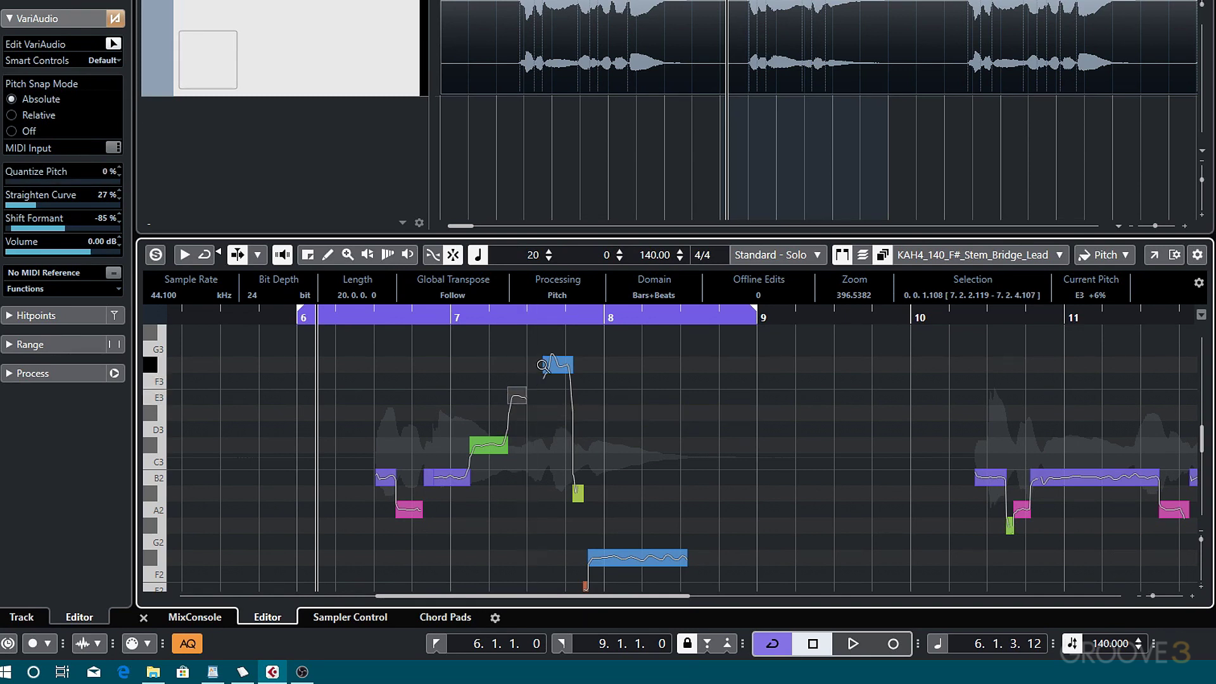
{"action": "left_click_drag", "start_coordinate": [545, 363], "coordinate": [527, 364]}
{"action": "left_click", "coordinate": [517, 397]}
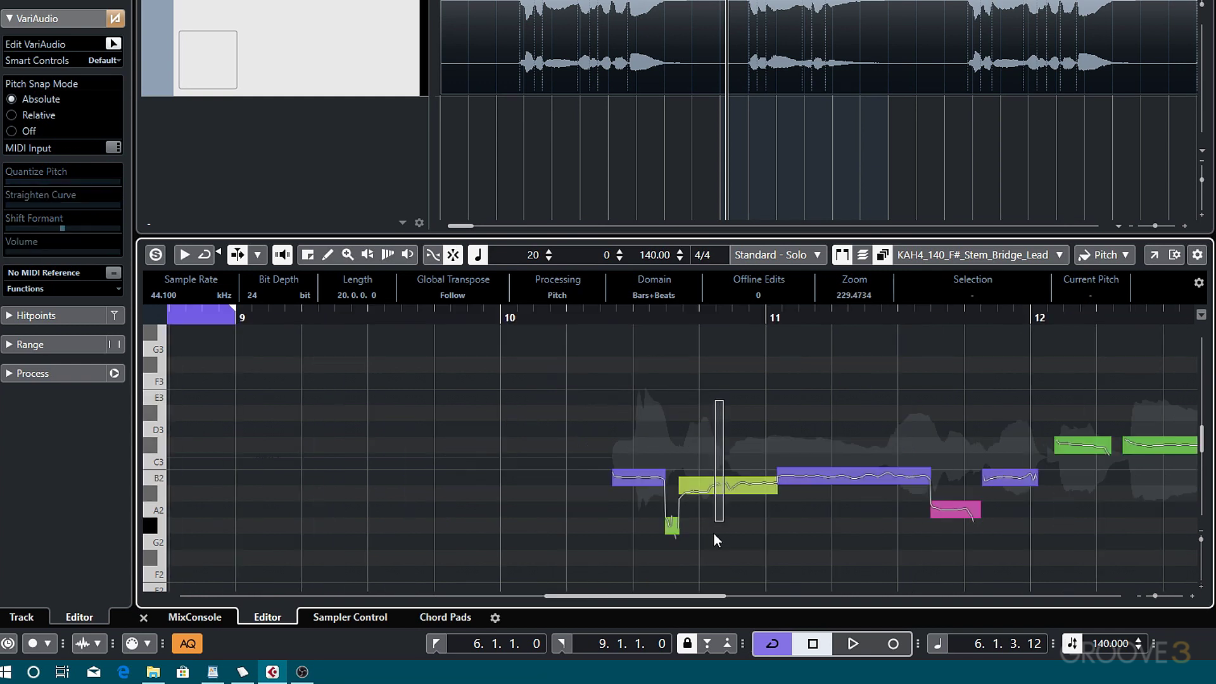
{"action": "left_click", "coordinate": [722, 486]}
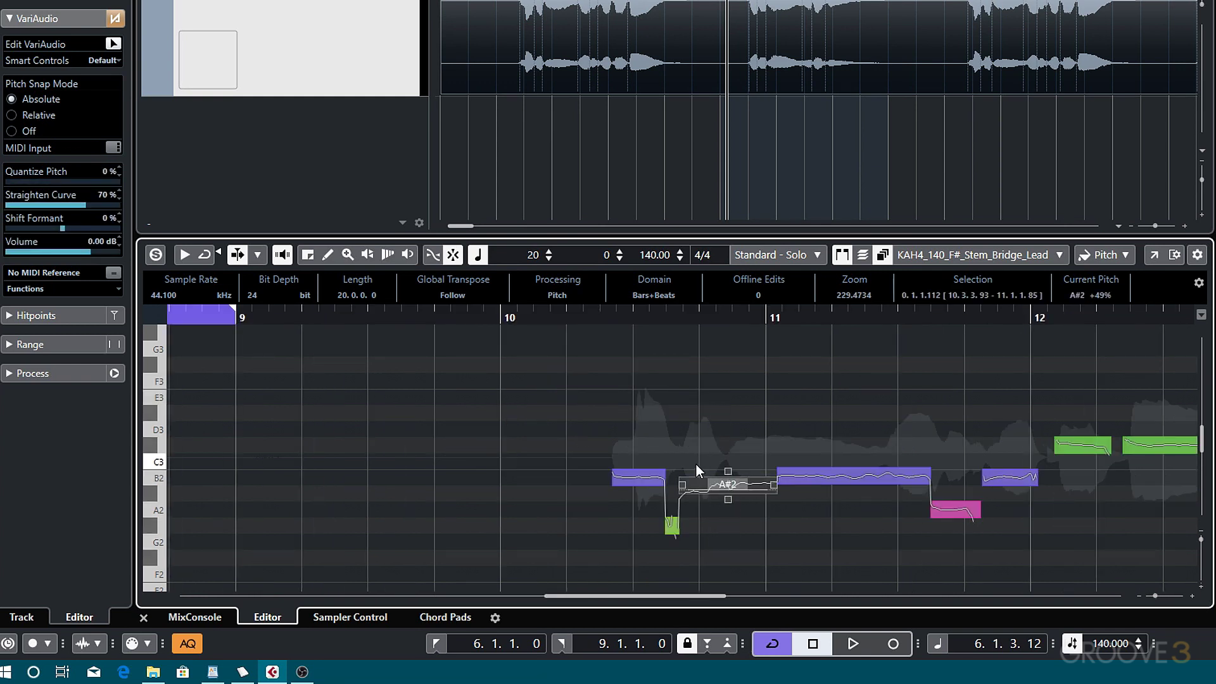
{"action": "mouse_move", "coordinate": [721, 488]}
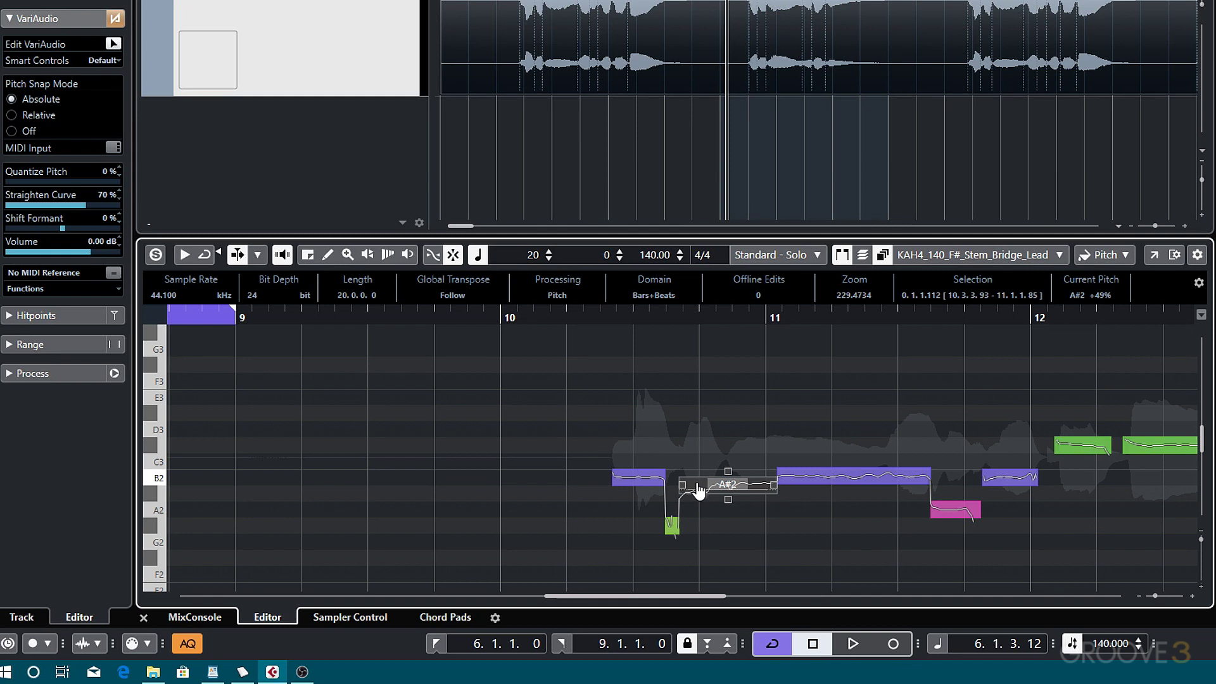
{"action": "left_click_drag", "start_coordinate": [698, 491], "coordinate": [695, 400]}
{"action": "key", "text": "ctrl+z"}
{"action": "left_click", "coordinate": [29, 116]}
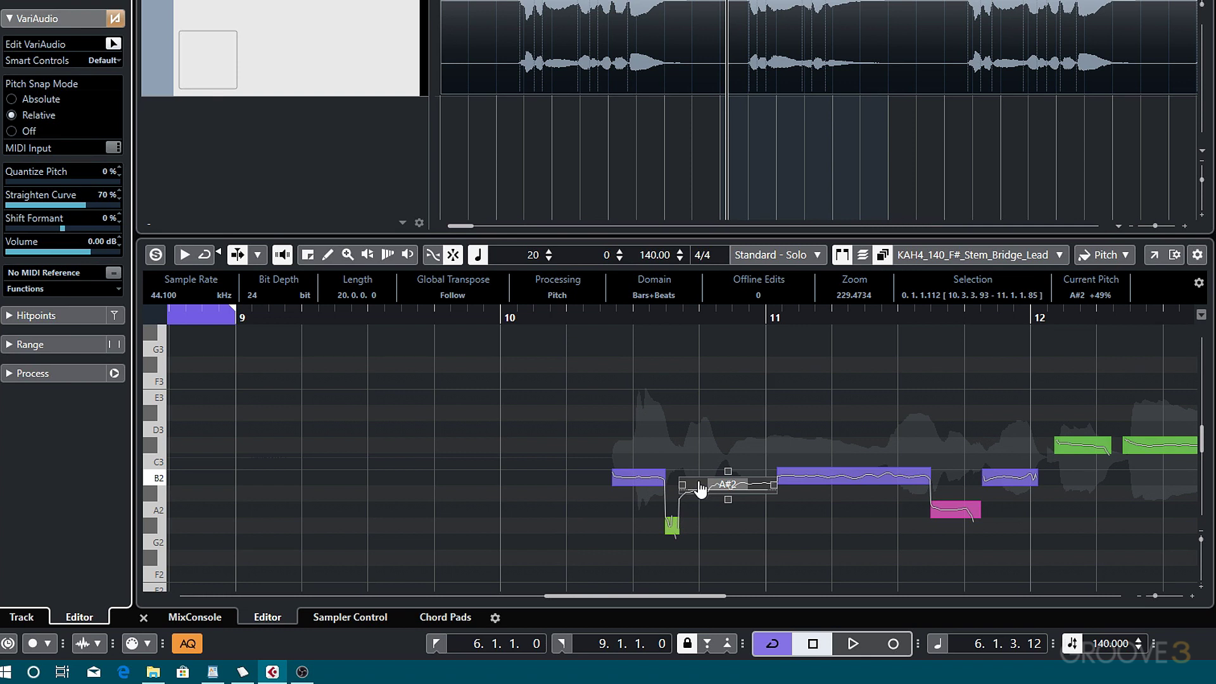
Move the A#2 note between bars 10 and 11 with relative pitch snapping, leaving it at A#2
{"action": "mouse_move", "coordinate": [700, 488]}
{"action": "left_mouse_down"}
{"action": "mouse_move", "coordinate": [711, 416]}
{"action": "mouse_move", "coordinate": [713, 491]}
{"action": "left_mouse_up"}
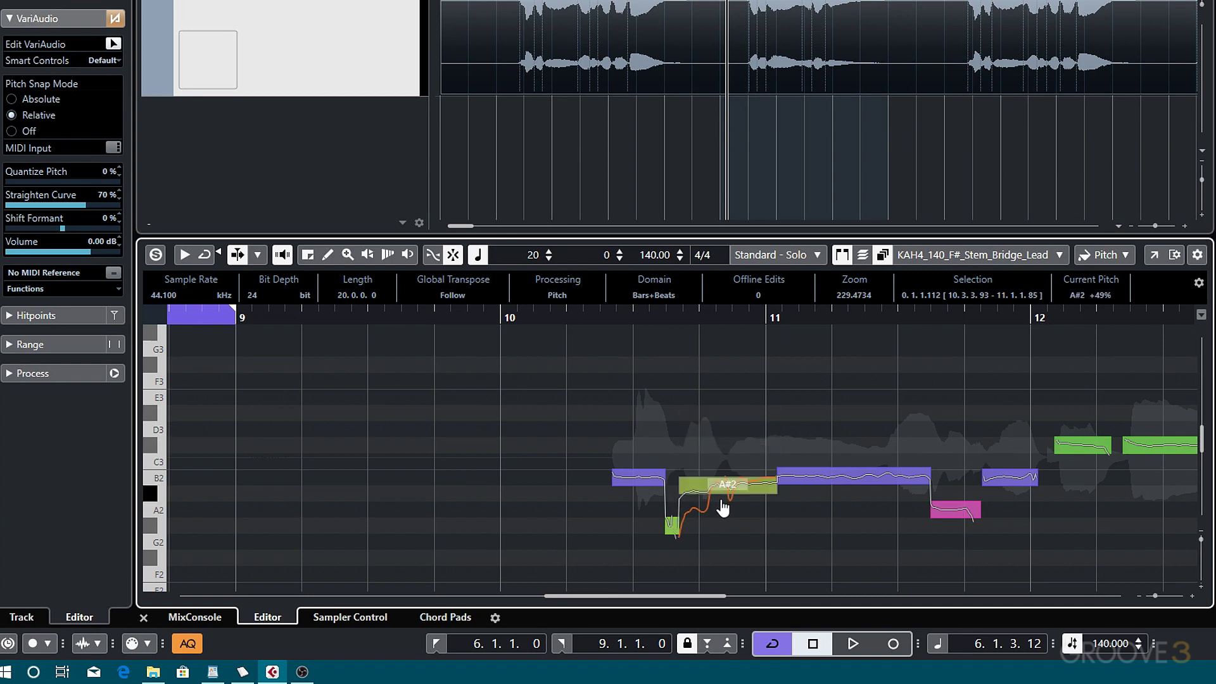
{"action": "left_click", "coordinate": [658, 393]}
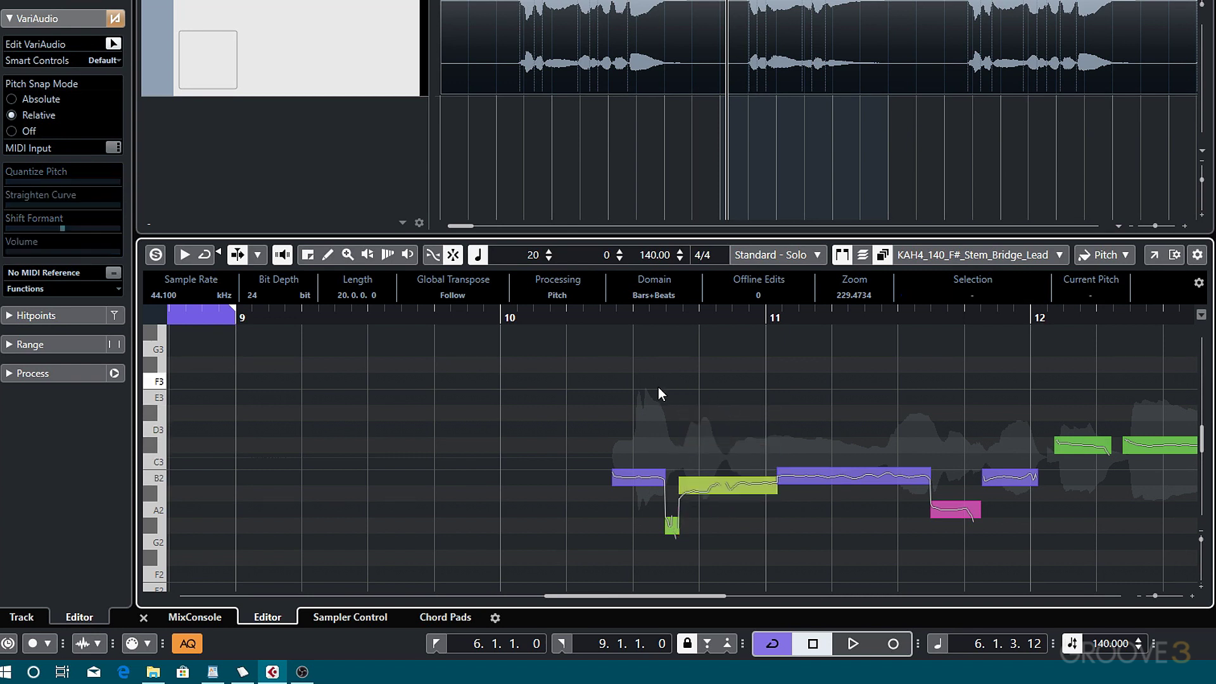